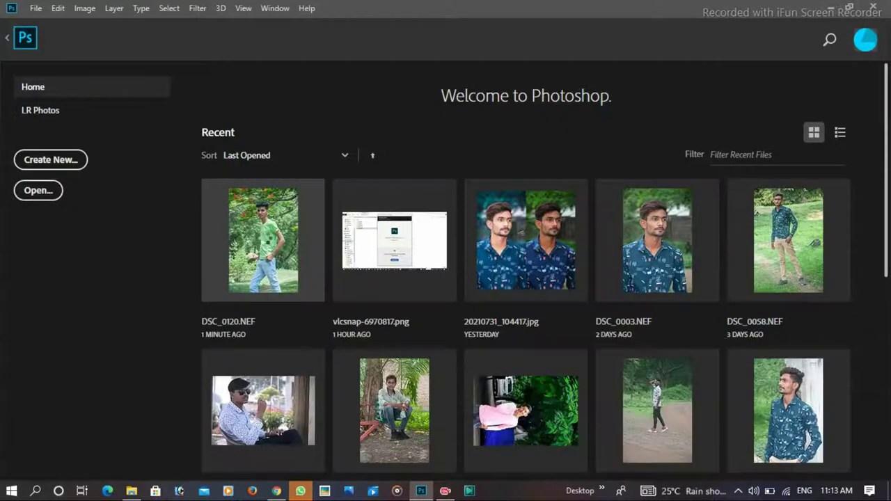
Step: Open the recent DSC_0120.NEF photo from the Home screen through Camera Raw into the workspace
click(274, 236)
click(639, 457)
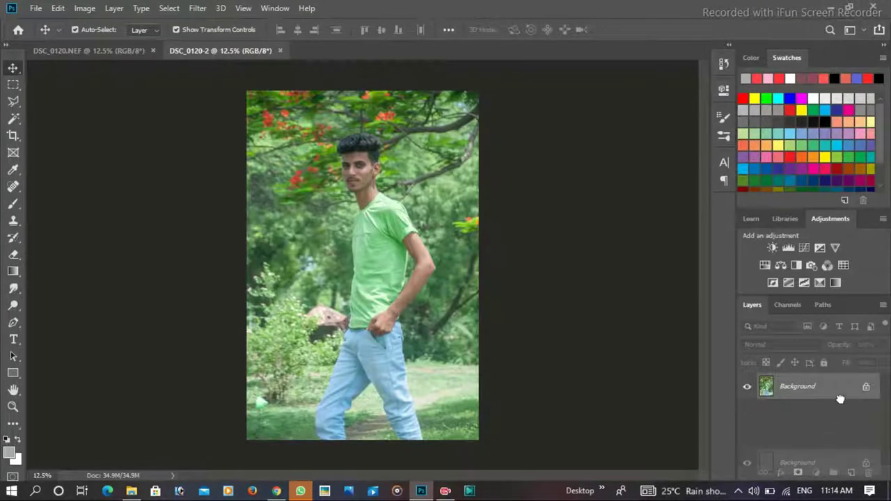
Step: Duplicate the Background layer and switch between the Magic Wand and Polygonal Lasso selection tools
key(ctrl+j)
key(ctrl+j)
key(w)
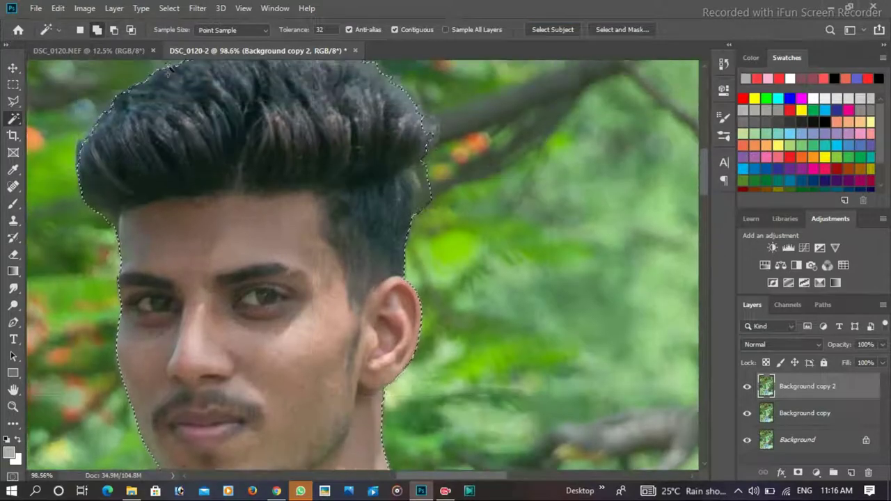
click(12, 103)
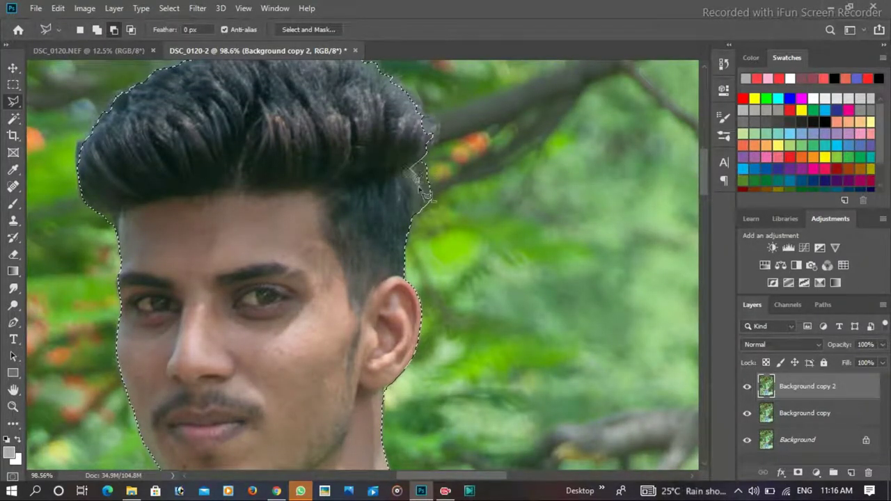
scroll(459, 157, down, 4)
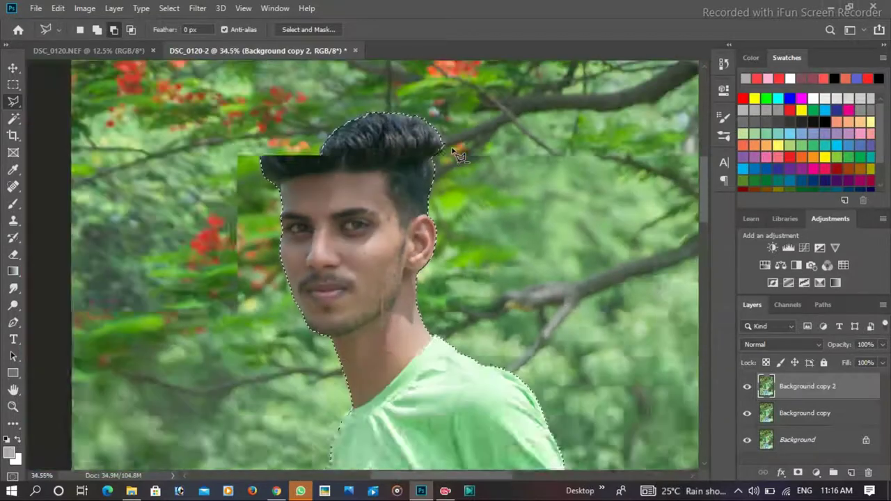
scroll(512, 418, up, 1)
scroll(512, 418, up, 3)
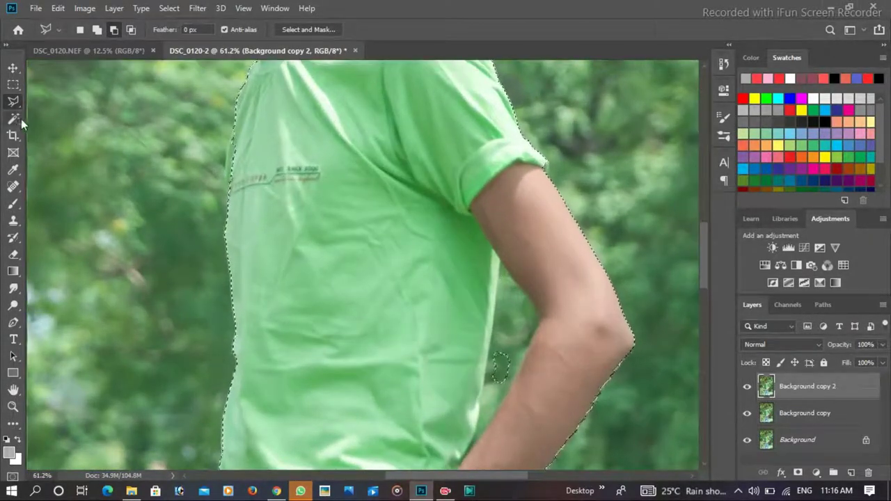
click(13, 118)
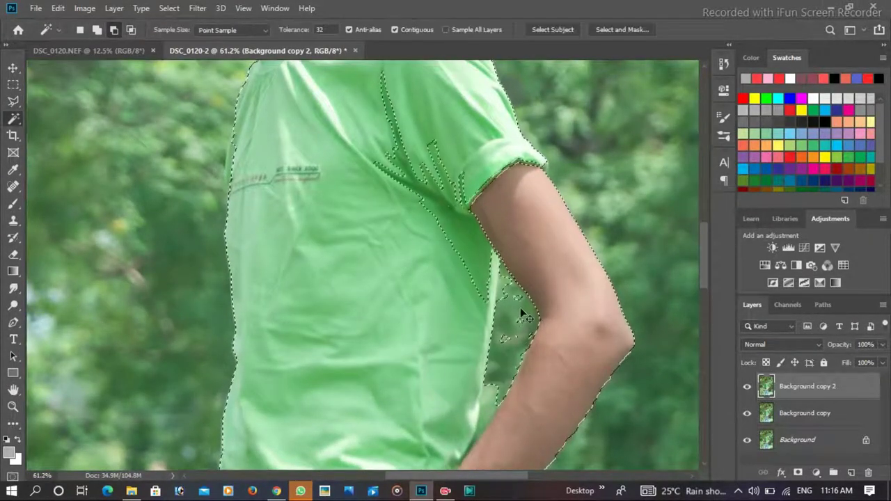
key(l)
scroll(583, 372, down, 1)
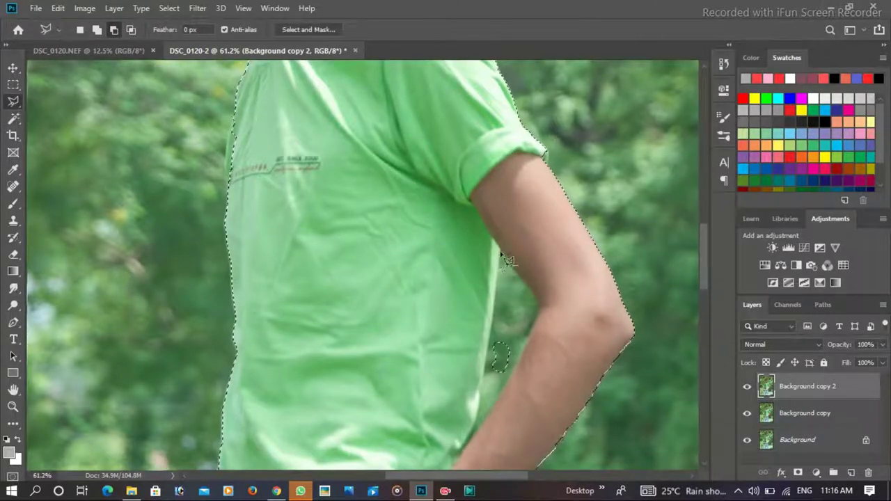
Step: Trace the man's outline and copy the selection onto a new Layer 1 with Layer Via Copy
drag(502, 256, 493, 322)
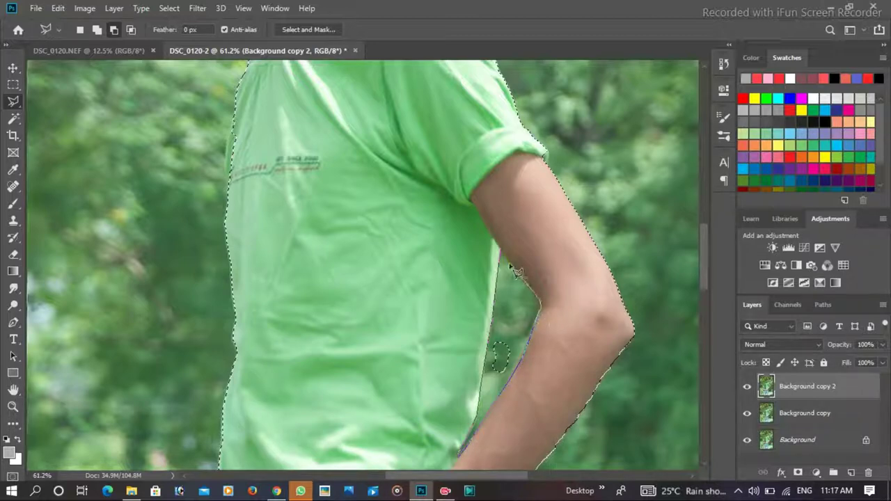
scroll(516, 272, down, 3)
scroll(391, 223, up, 4)
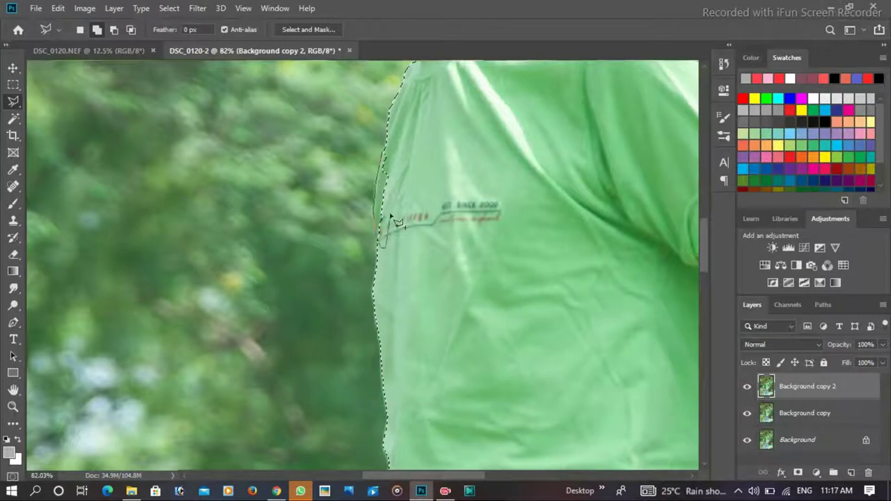
scroll(409, 170, down, 3)
scroll(390, 390, up, 3)
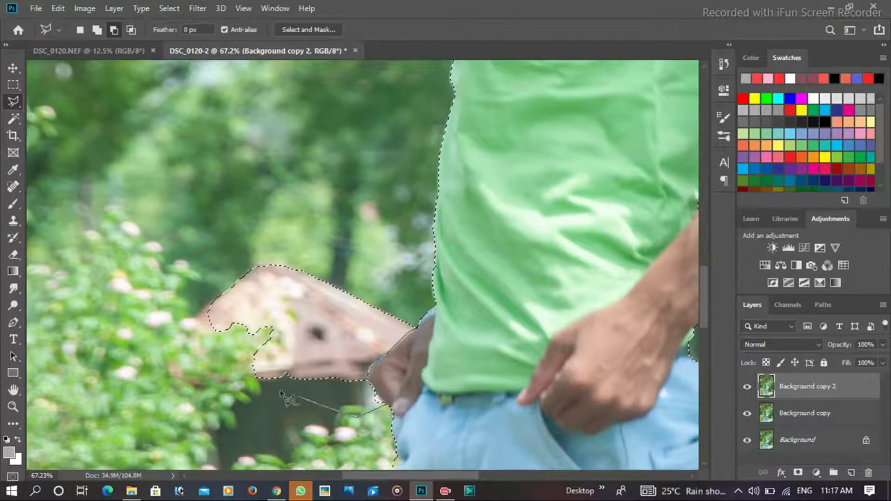
scroll(418, 376, up, 2)
scroll(421, 378, up, 2)
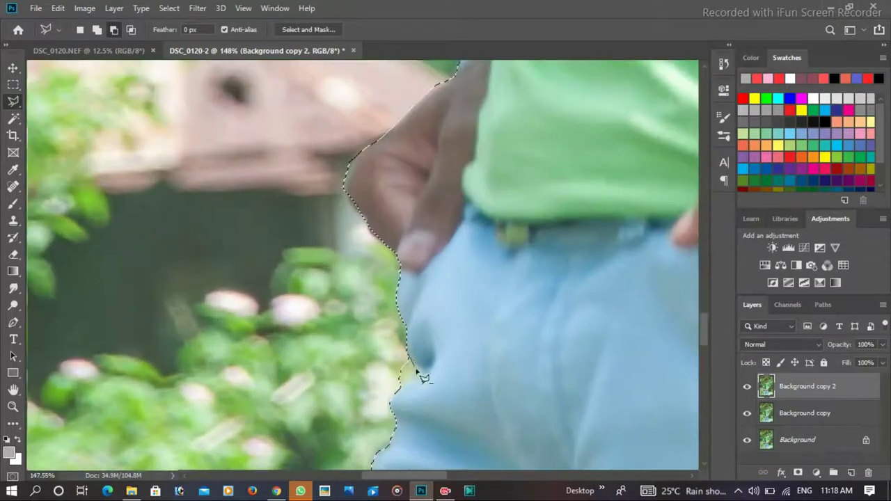
scroll(397, 390, down, 2)
scroll(404, 354, down, 1)
scroll(404, 354, down, 2)
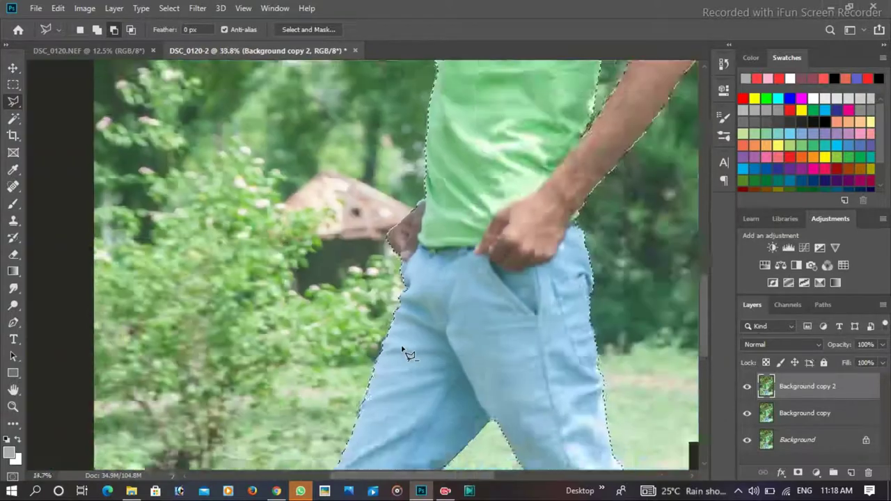
scroll(488, 327, down, 2)
scroll(487, 320, up, 3)
scroll(487, 320, down, 2)
scroll(488, 321, down, 1)
right_click(379, 270)
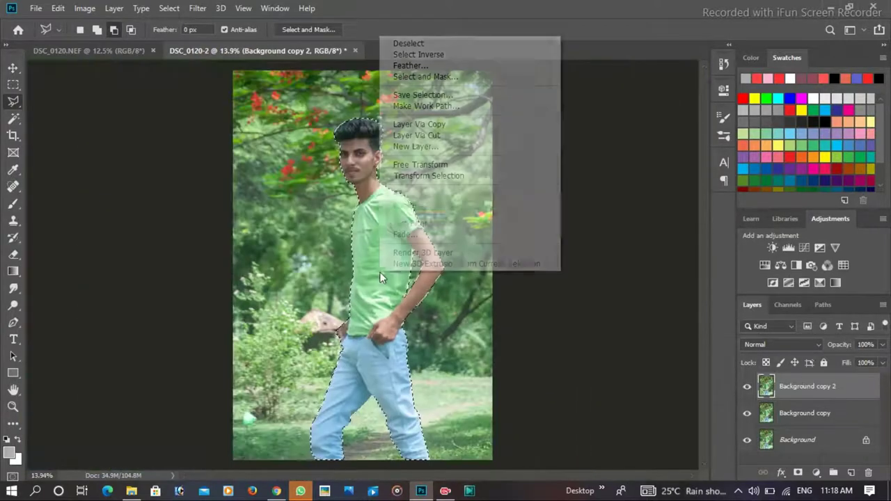
click(459, 125)
Step: Drag the Shiva background PNG from Downloads > drive-download onto the Photoshop canvas
mouse_move(746, 399)
mouse_down()
mouse_move(743, 439)
mouse_move(739, 402)
mouse_up()
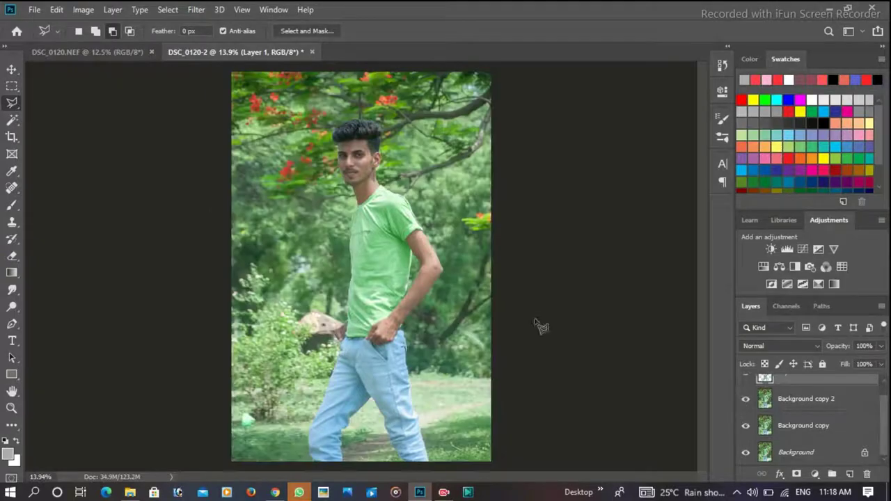
click(129, 493)
double_click(219, 130)
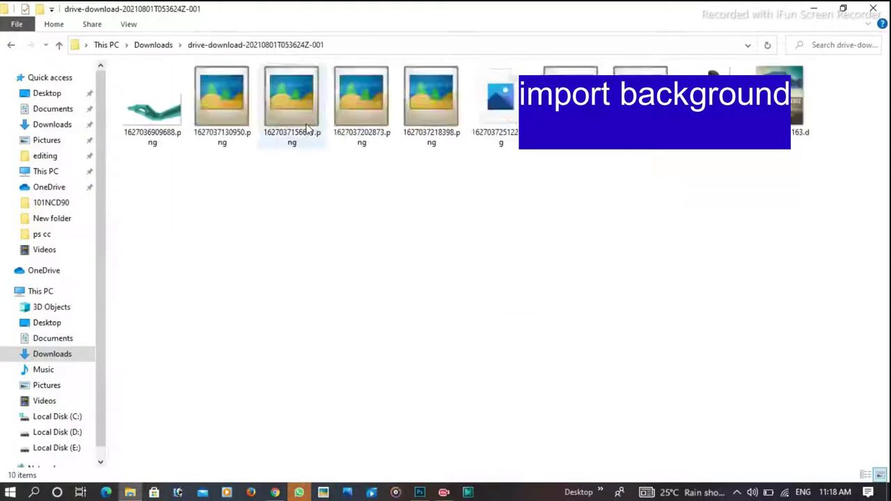
drag(501, 104, 404, 318)
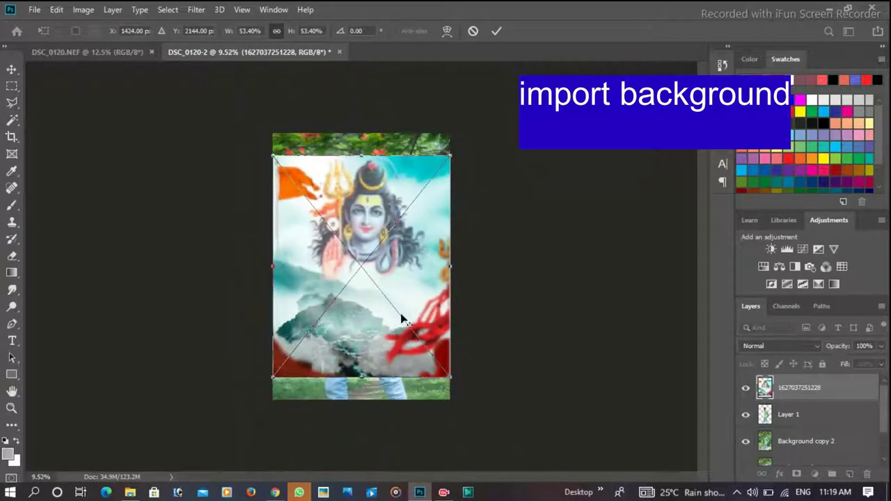
Step: Commit the background, move it below Layer 1, hide the park layers, and crop to it
key(Return)
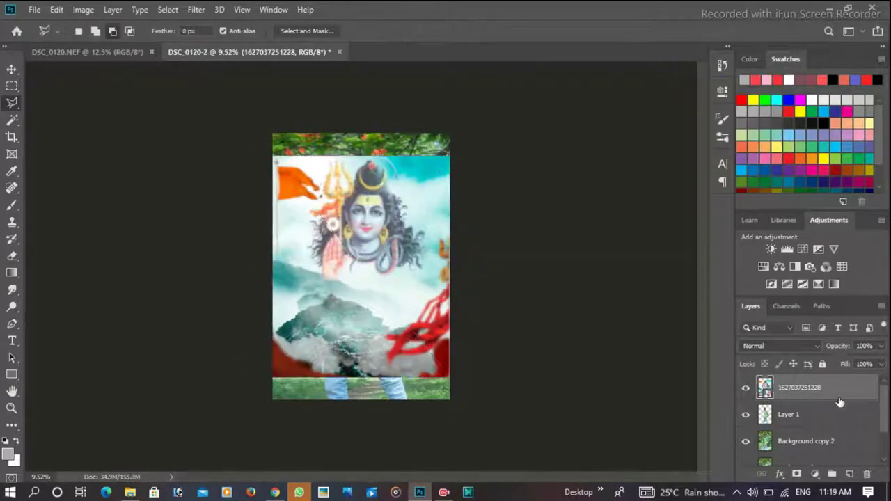
drag(838, 399, 842, 424)
scroll(742, 418, down, 1)
click(746, 452)
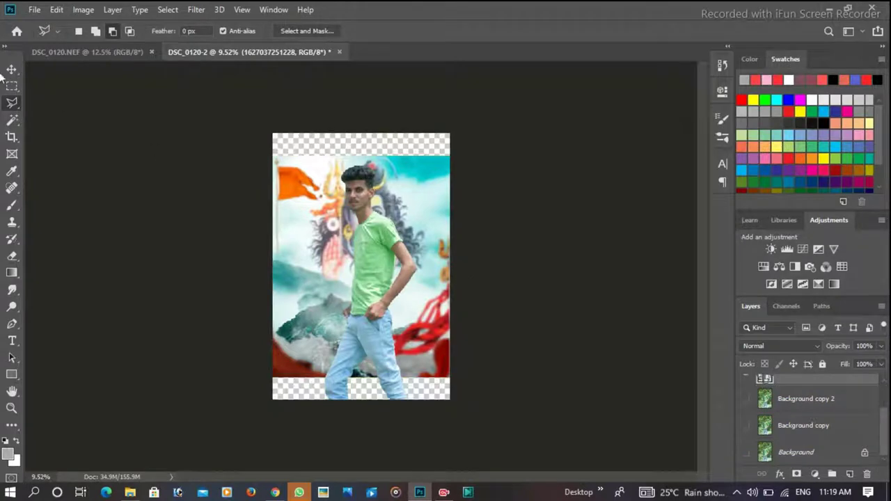
key(c)
click(681, 31)
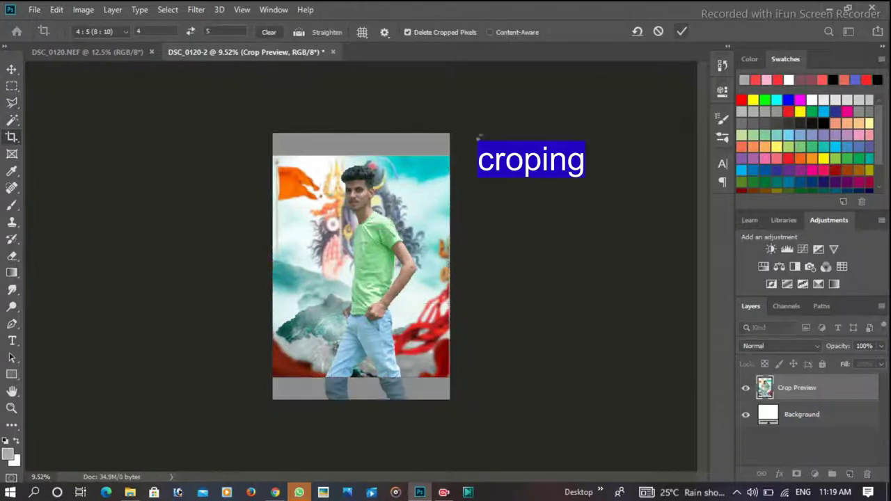
Step: Shrink the man, flip him horizontally, and move him to the lower left
key(ctrl+t)
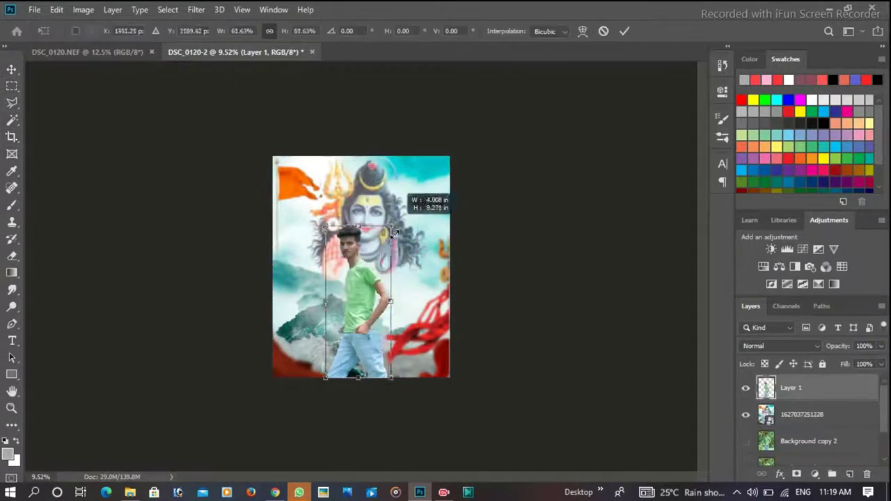
mouse_move(354, 302)
mouse_down()
mouse_move(327, 301)
mouse_move(336, 283)
mouse_up()
right_click(336, 285)
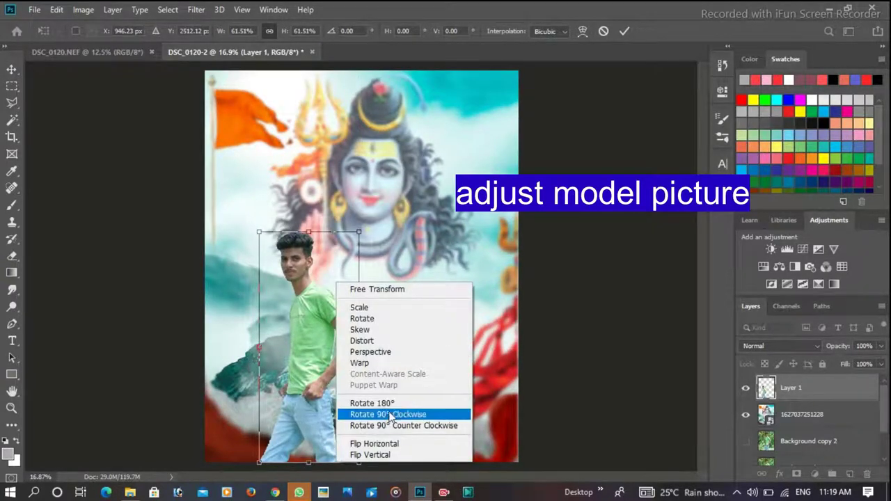
click(365, 441)
drag(326, 380, 279, 359)
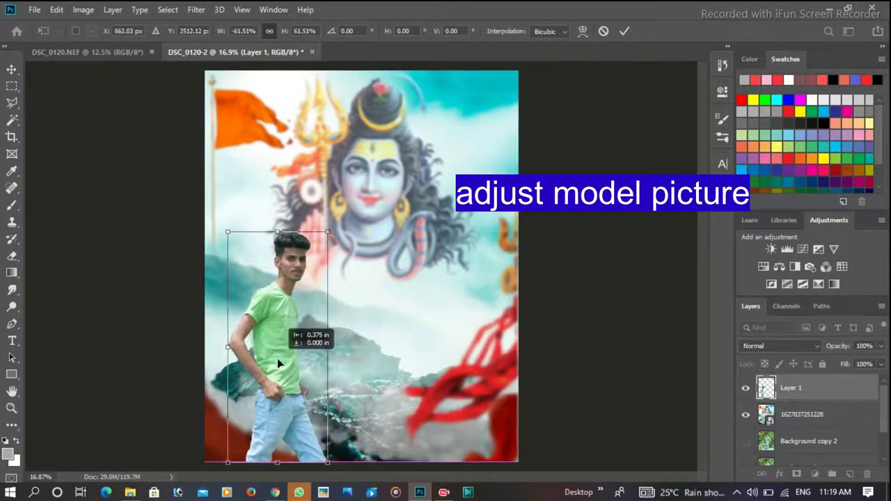
Step: Erase around the man's lower legs so the red foreground overlaps them, undoing one stroke
click(12, 256)
scroll(237, 363, up, 3)
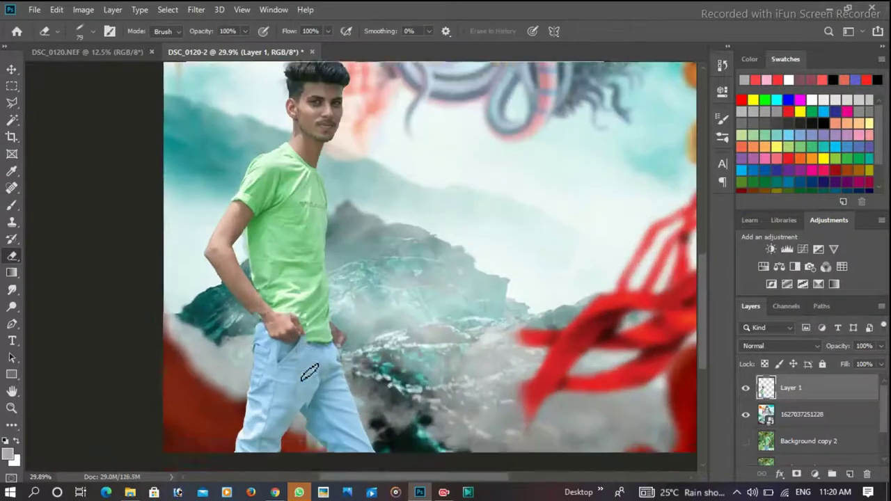
scroll(236, 363, up, 2)
mouse_move(244, 299)
mouse_down()
mouse_move(312, 372)
mouse_move(242, 339)
mouse_up()
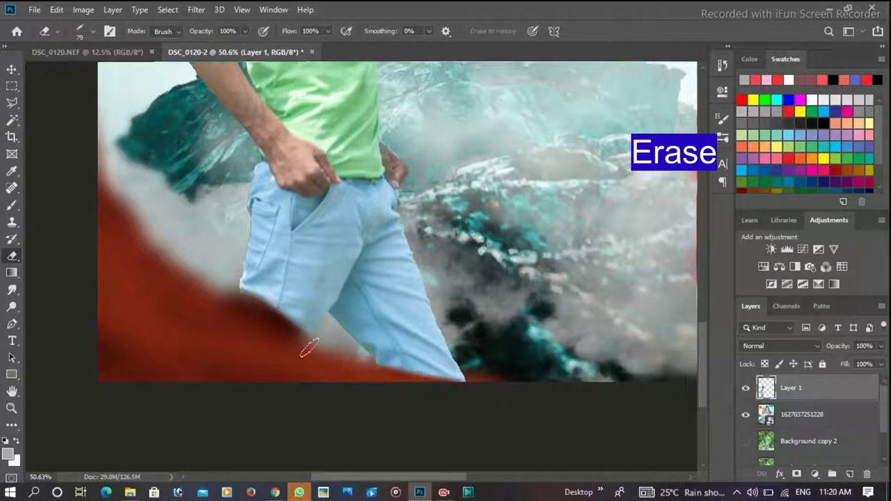
key(ctrl+z)
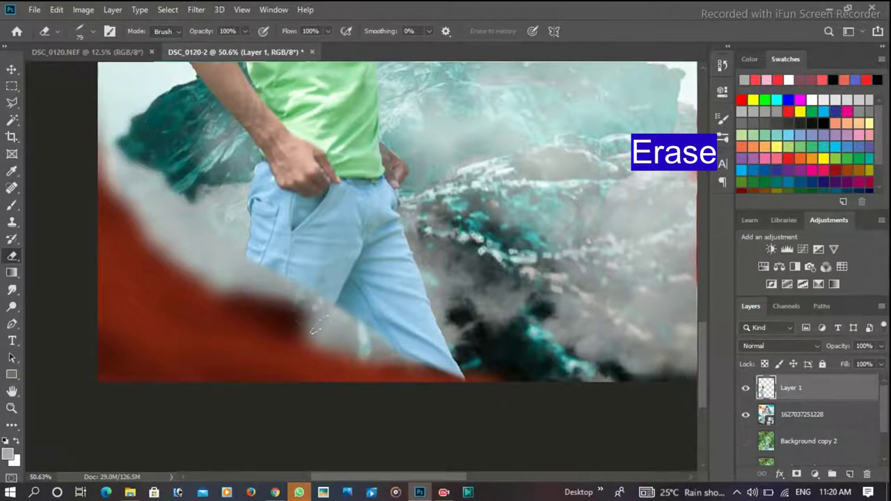
scroll(314, 327, down, 3)
scroll(315, 327, down, 3)
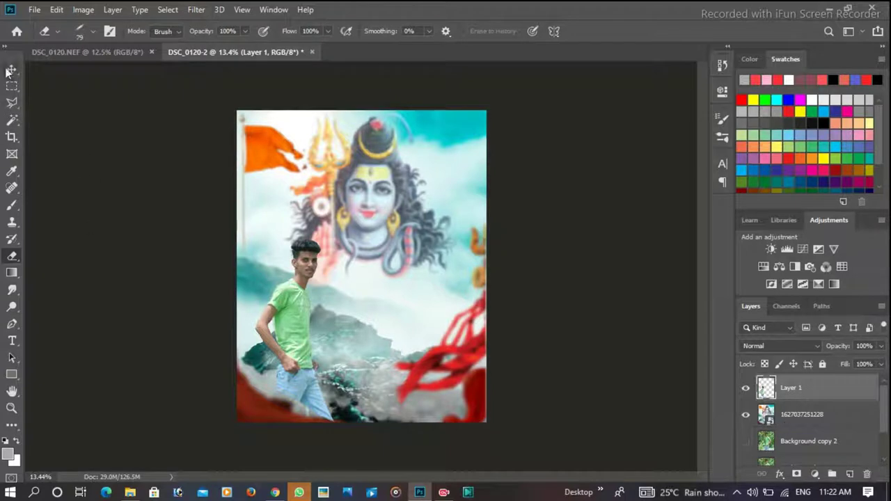
Step: Copy a lower-left foreground patch onto Layer 2 and shift and scale it over the man
click(15, 107)
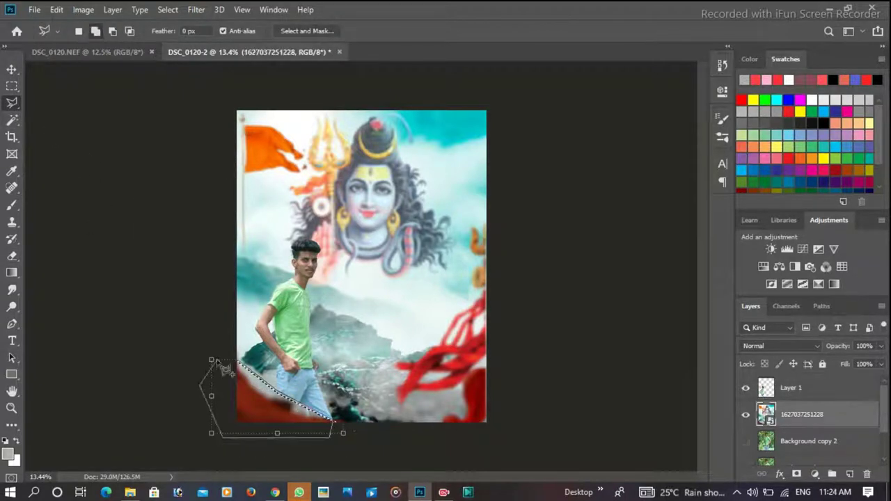
right_click(240, 410)
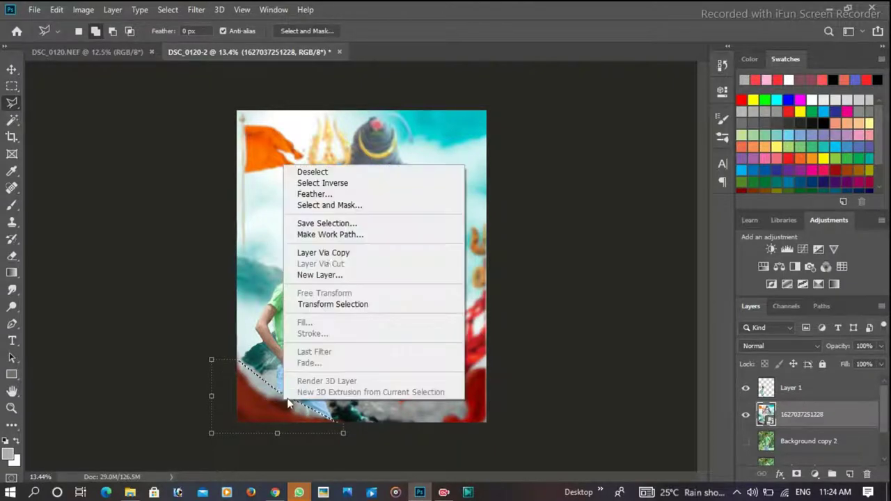
click(293, 254)
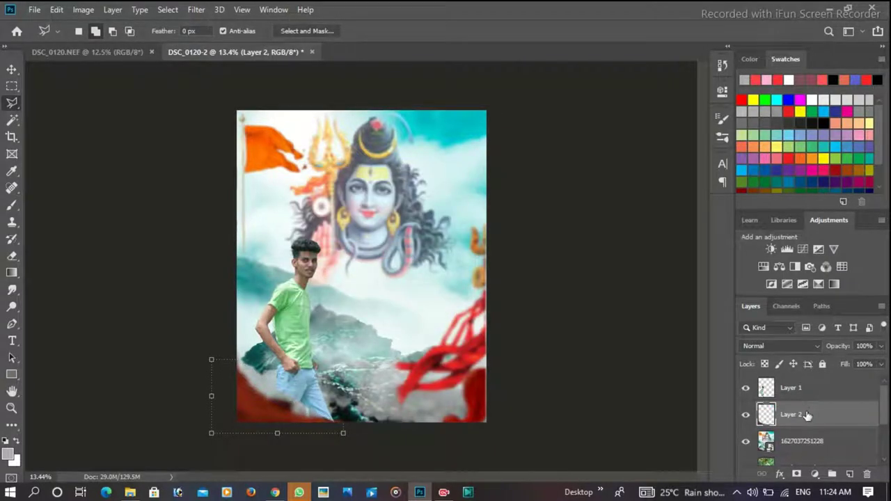
click(12, 70)
drag(292, 404, 311, 415)
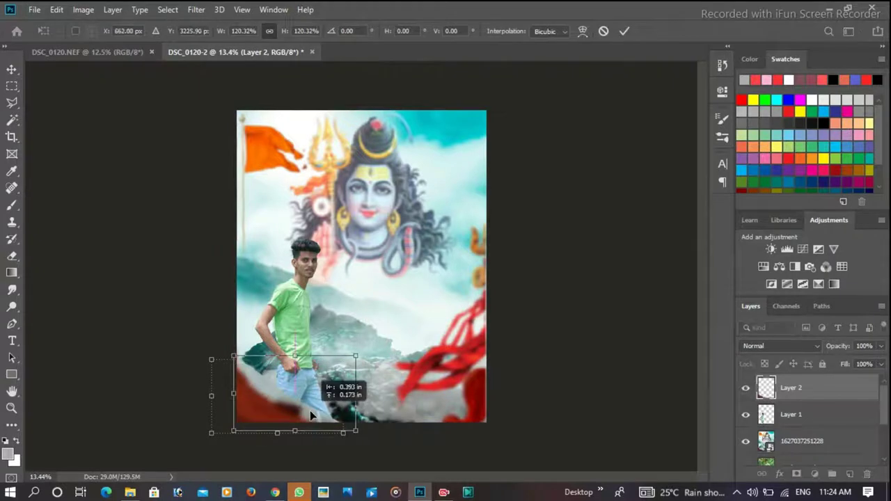
key(Return)
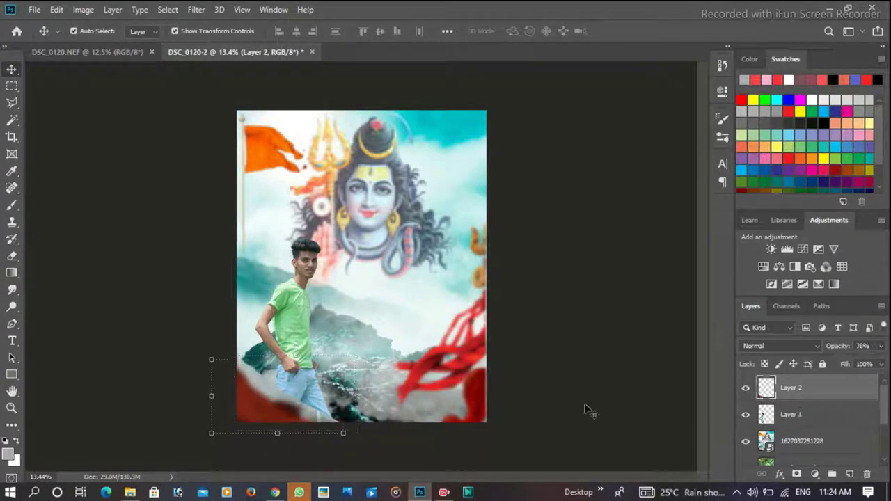
key(alt+Tab)
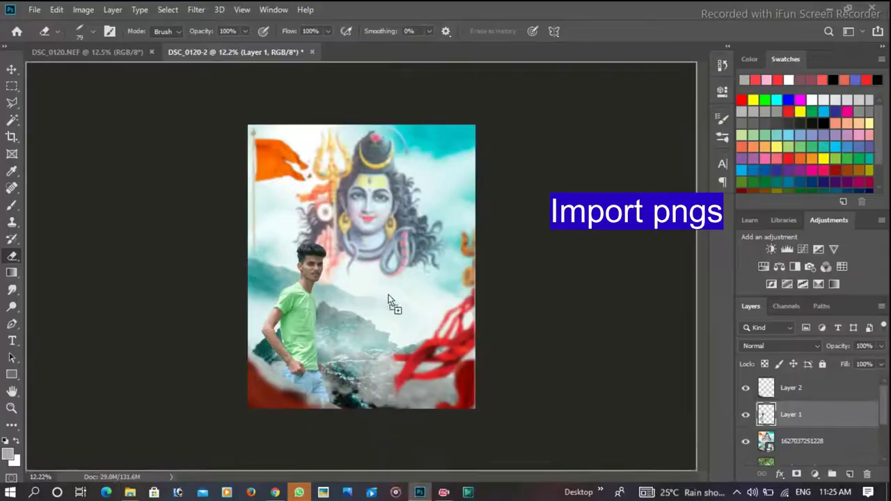
Step: Place the teal hand rotated about 26° and shrunk beside Shiva's face, then drag in the bead mala
drag(157, 104, 404, 324)
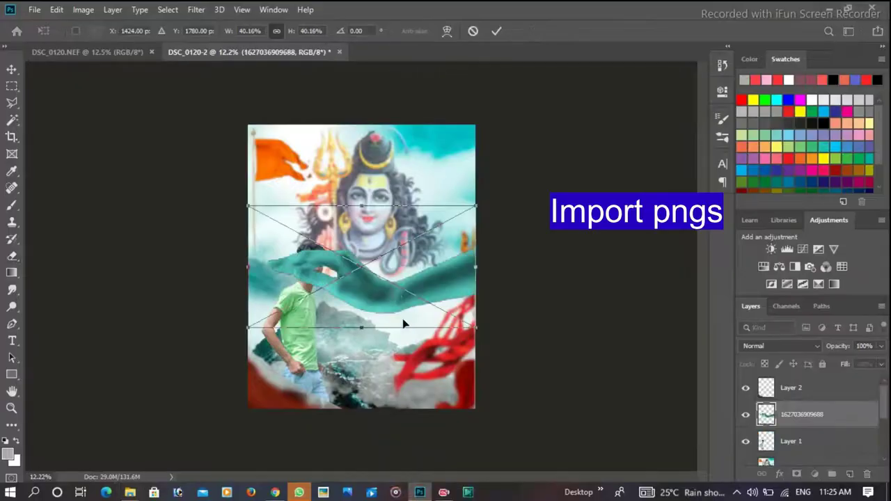
drag(481, 196, 523, 245)
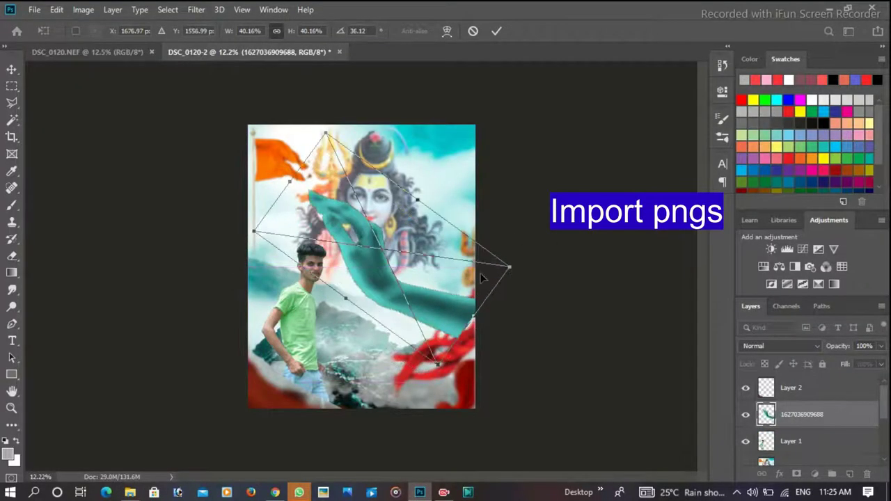
drag(307, 144, 327, 155)
drag(366, 237, 378, 244)
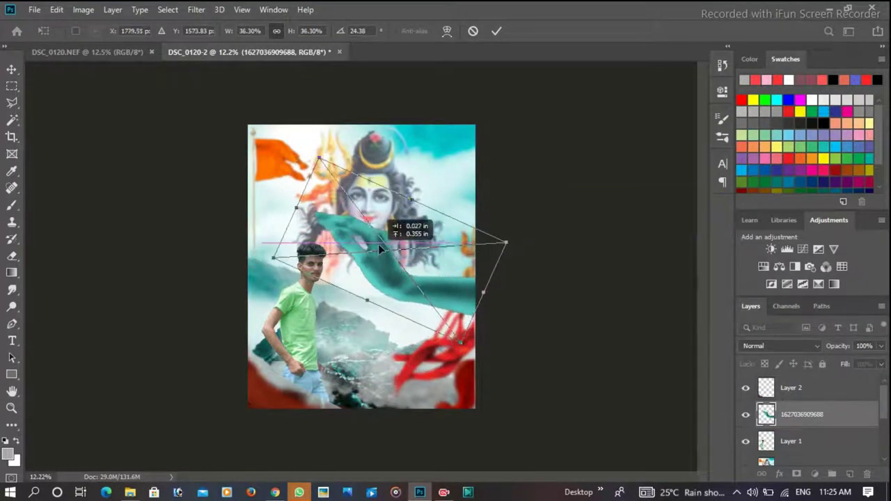
key(Return)
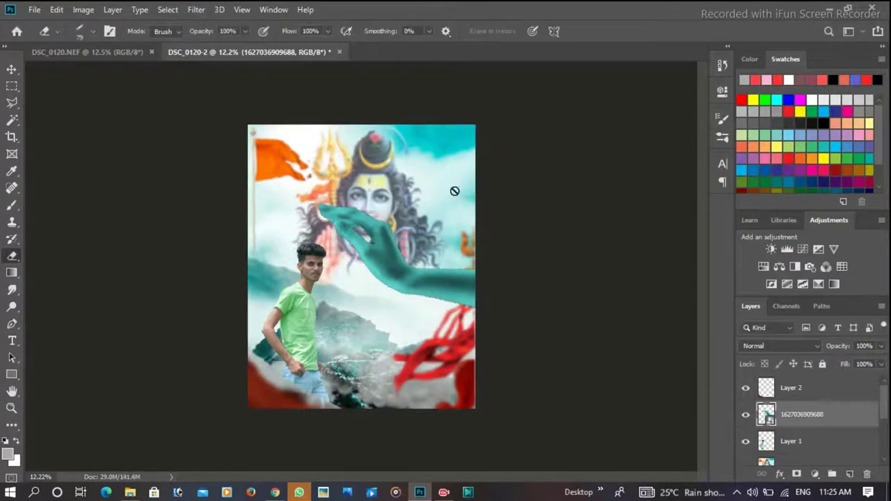
key(alt+Tab)
mouse_move(286, 111)
mouse_down()
mouse_move(395, 420)
mouse_move(381, 300)
mouse_move(396, 308)
mouse_up()
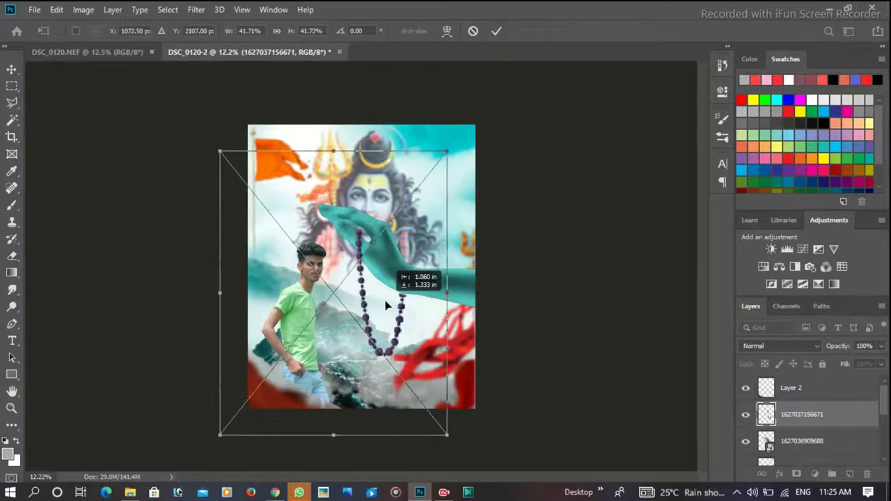
Step: Hang the mala from the hand's fingers and fit a bead bracelet onto the hand's wrist
drag(453, 321, 412, 318)
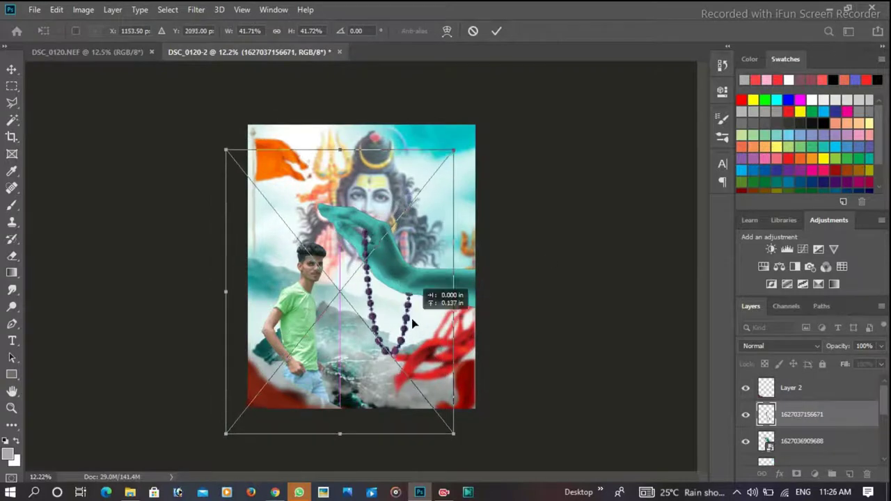
key(Return)
key(e)
click(215, 492)
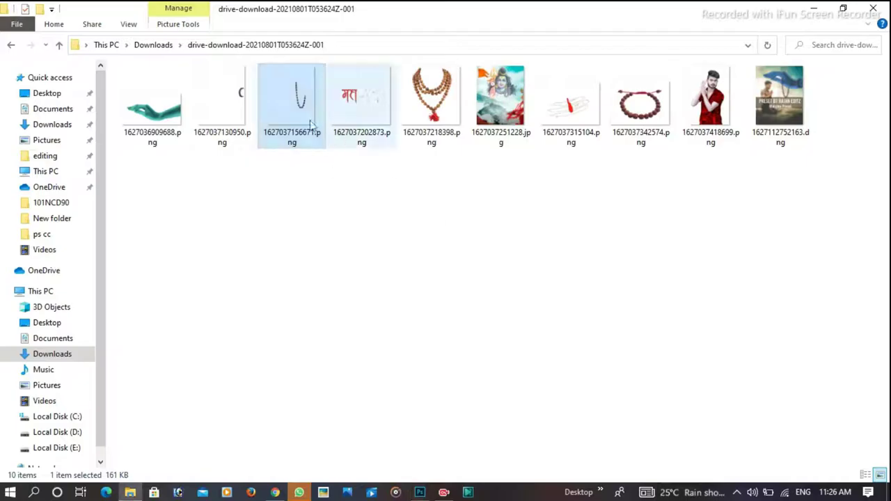
mouse_move(218, 97)
mouse_down()
mouse_move(415, 249)
mouse_move(396, 284)
mouse_move(350, 272)
mouse_move(353, 281)
mouse_up()
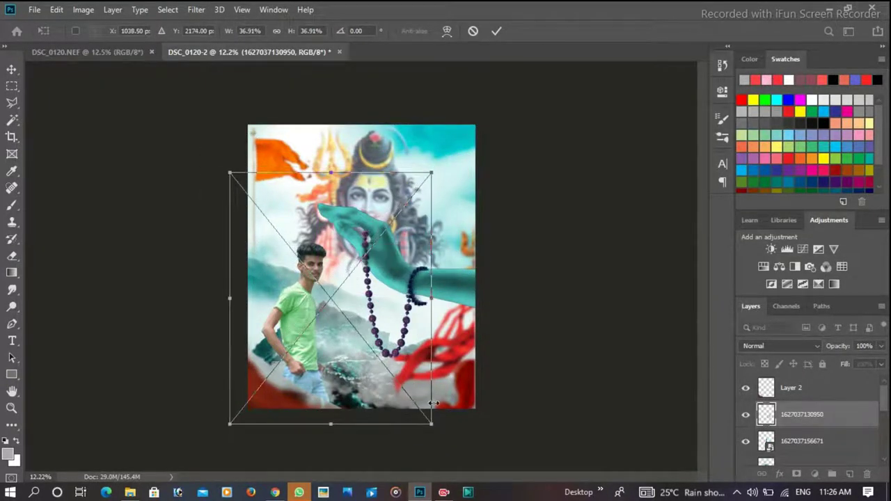
drag(433, 403, 421, 313)
key(Return)
key(e)
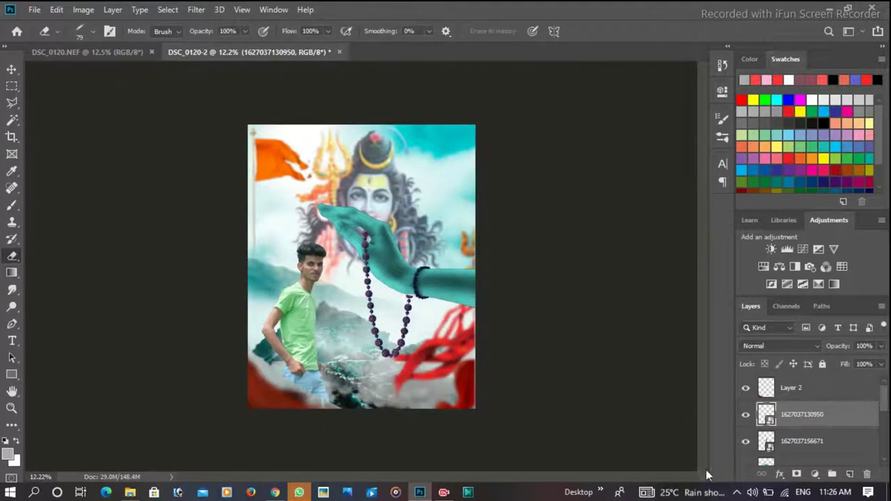
key(v)
click(379, 239)
scroll(378, 239, up, 3)
scroll(379, 239, up, 3)
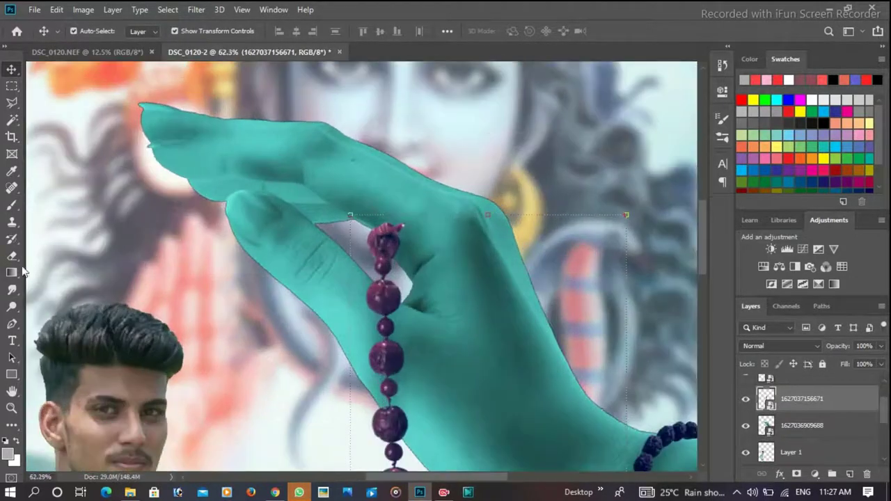
key(e)
click(374, 209)
key(Return)
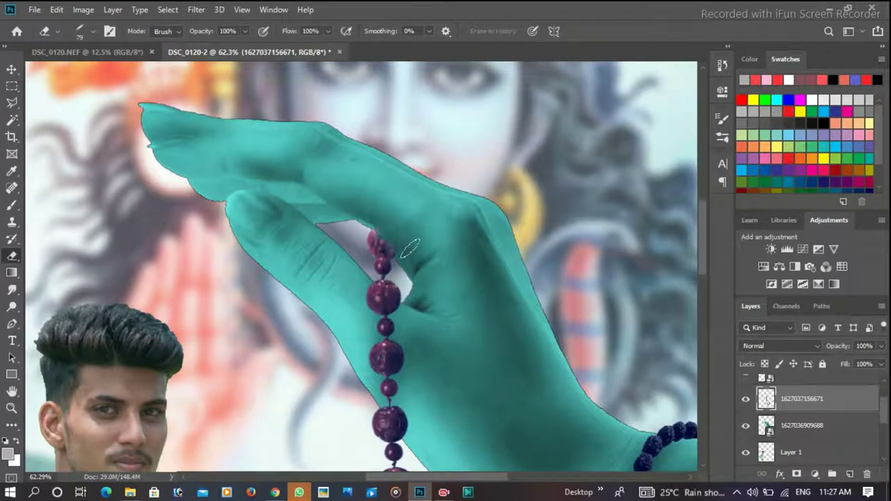
scroll(410, 248, down, 2)
scroll(453, 253, down, 2)
scroll(522, 258, down, 2)
scroll(597, 264, down, 2)
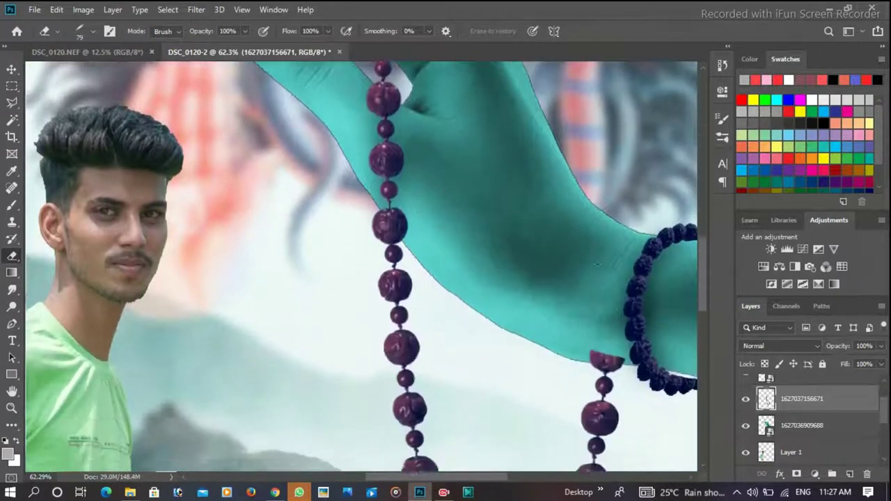
scroll(597, 264, down, 2)
scroll(613, 306, up, 1)
scroll(615, 335, down, 2)
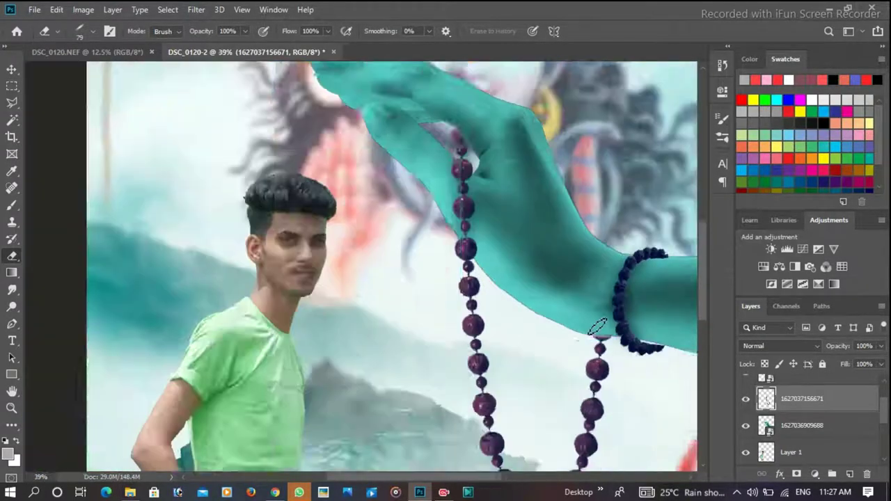
scroll(613, 328, down, 2)
scroll(606, 313, down, 1)
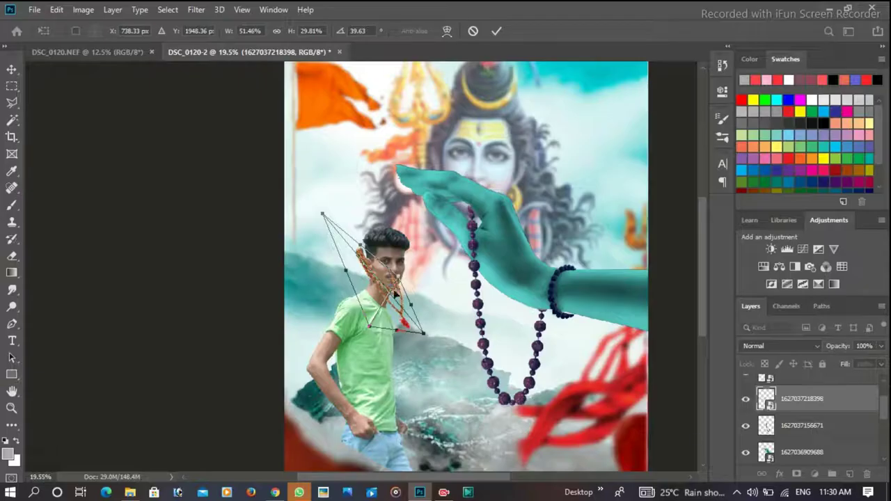
Step: Shrink, stretch and position the rudraksha necklace around the man's collar, then commit it
drag(320, 208, 362, 286)
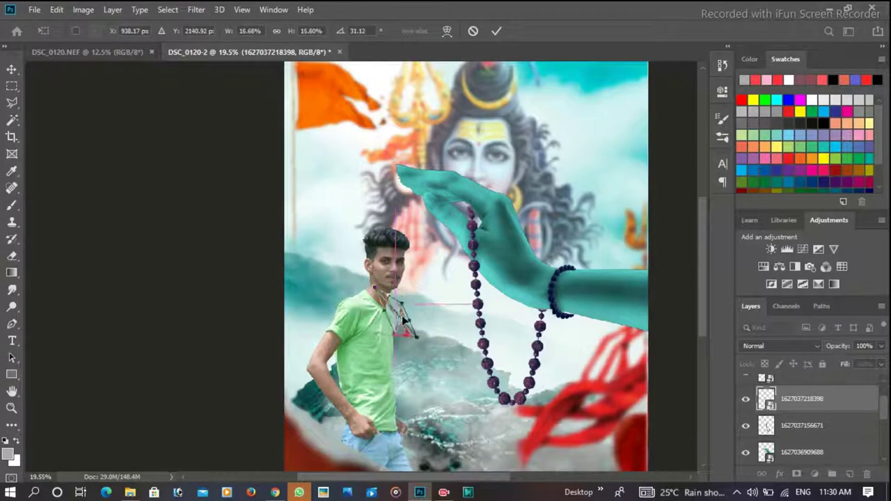
scroll(402, 310, up, 2)
scroll(374, 327, up, 2)
scroll(374, 327, up, 1)
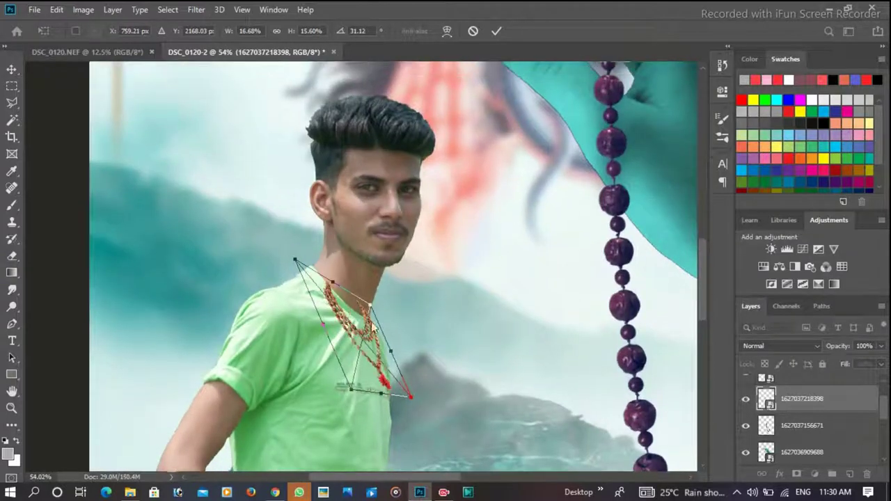
drag(296, 264, 277, 232)
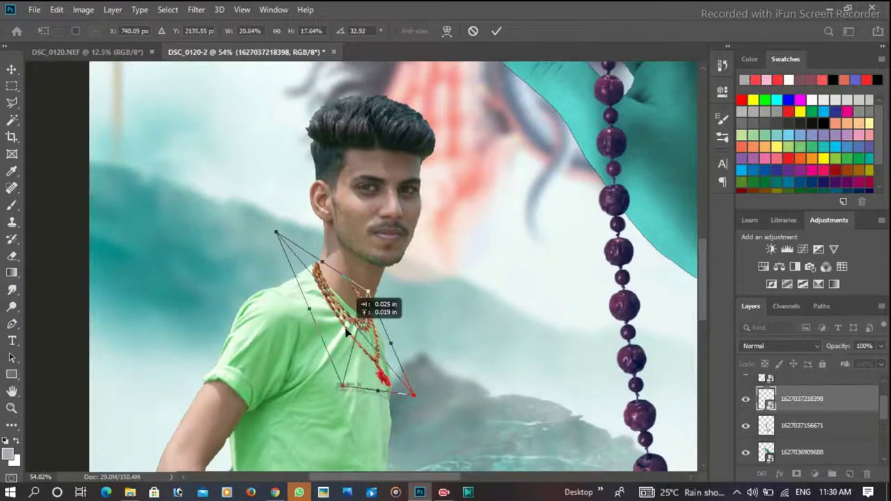
drag(362, 338, 348, 333)
drag(375, 291, 371, 307)
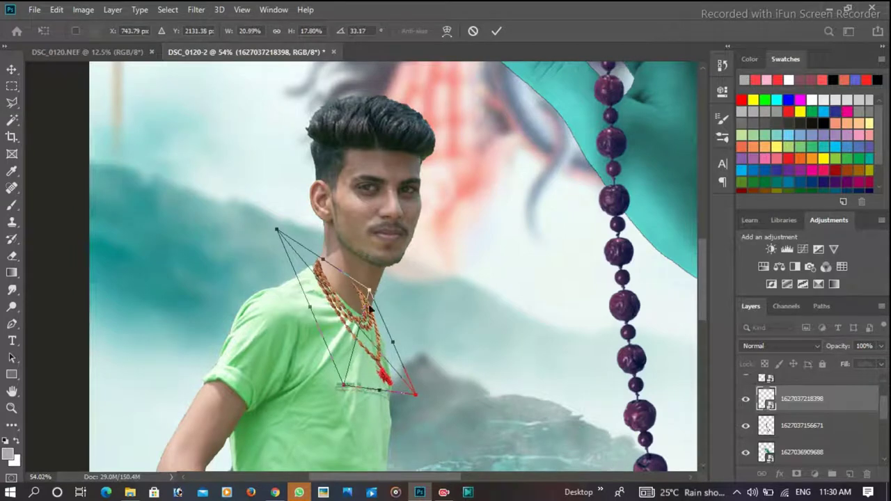
click(17, 258)
Step: Rasterize the necklace layer and erase the strand that should sit behind the neck
scroll(364, 315, up, 3)
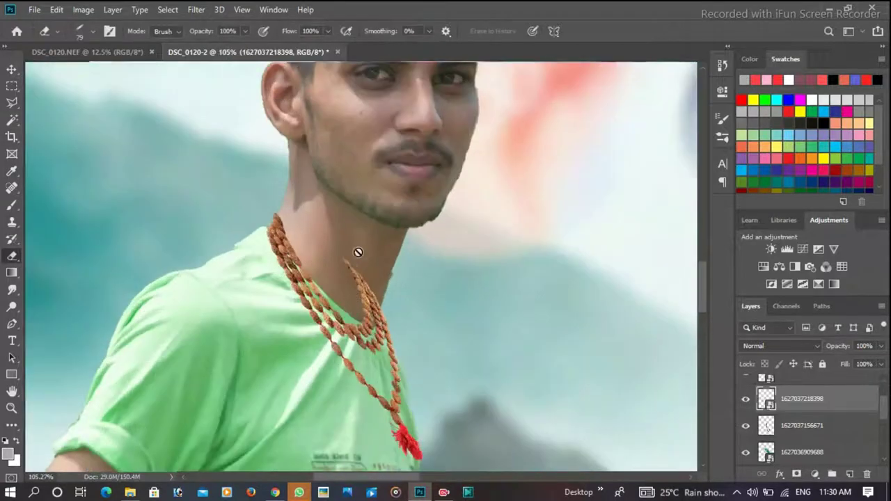
click(359, 270)
click(432, 205)
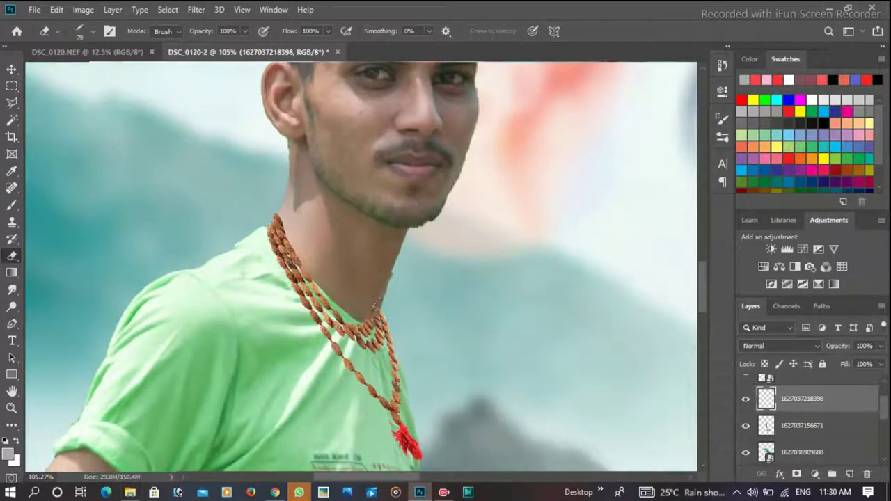
scroll(361, 281, down, 4)
scroll(361, 281, down, 3)
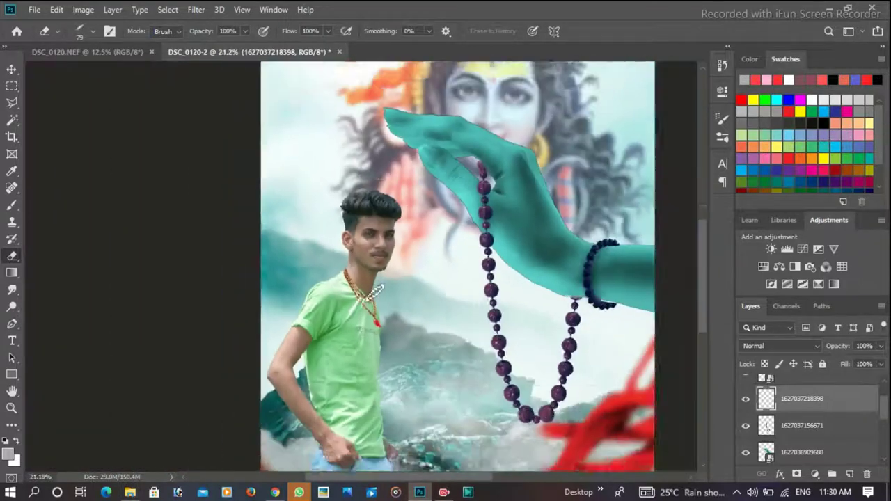
click(130, 492)
Step: Bring in the rudraksha bracelet image, shrink it small, and select its layer
drag(642, 98, 336, 346)
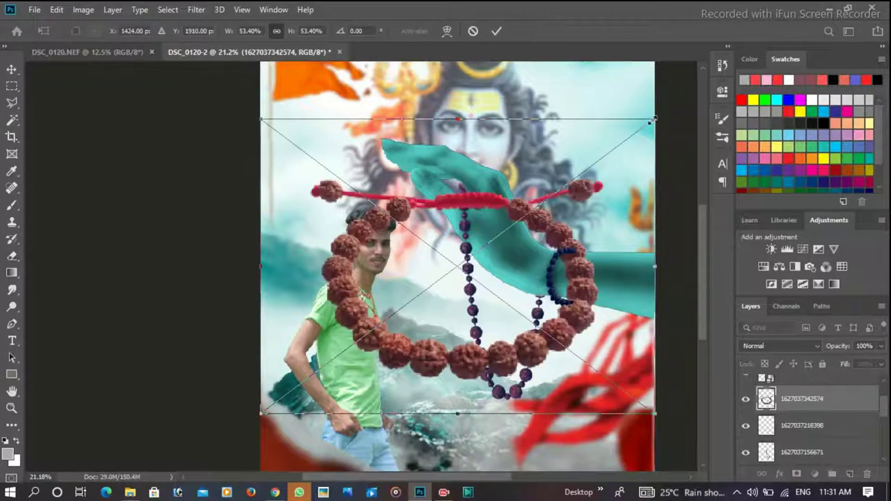
mouse_move(653, 112)
mouse_down()
mouse_move(301, 384)
mouse_move(333, 413)
mouse_up()
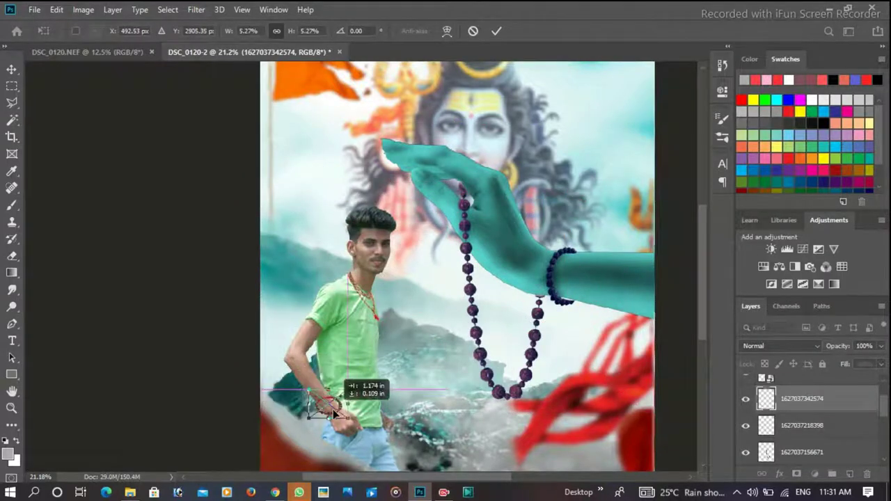
scroll(333, 412, up, 5)
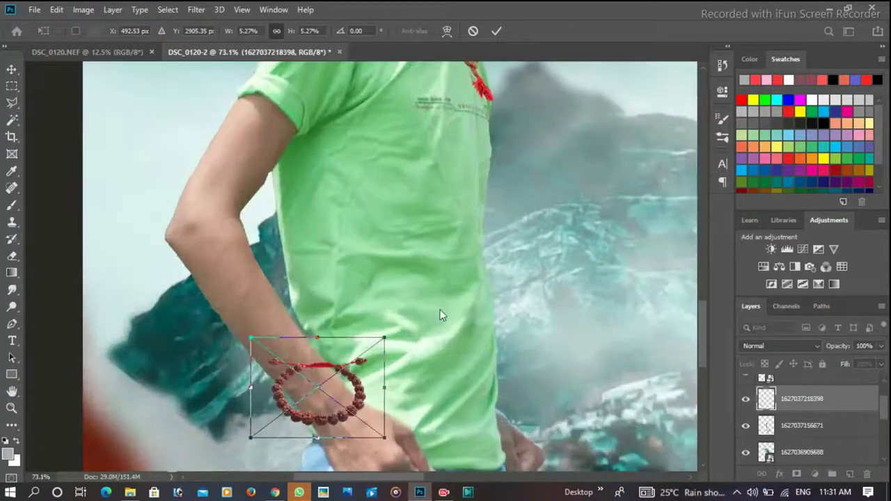
key(alt+bracketright)
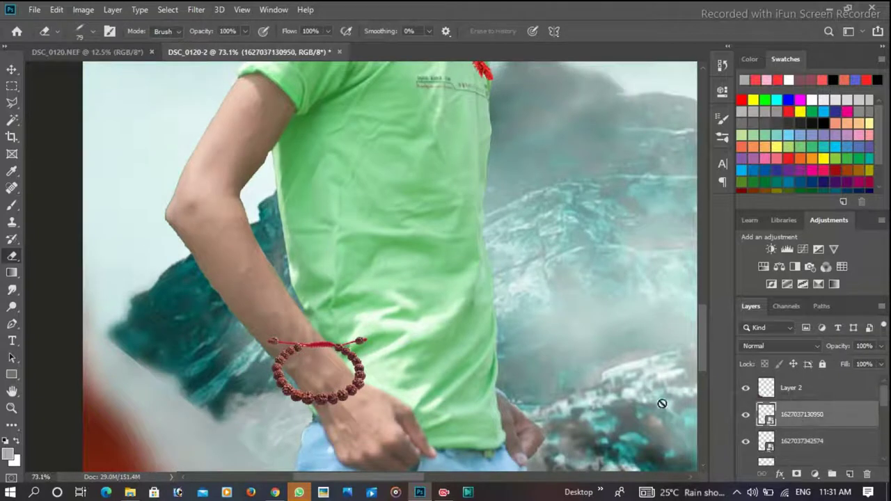
key(v)
click(339, 355)
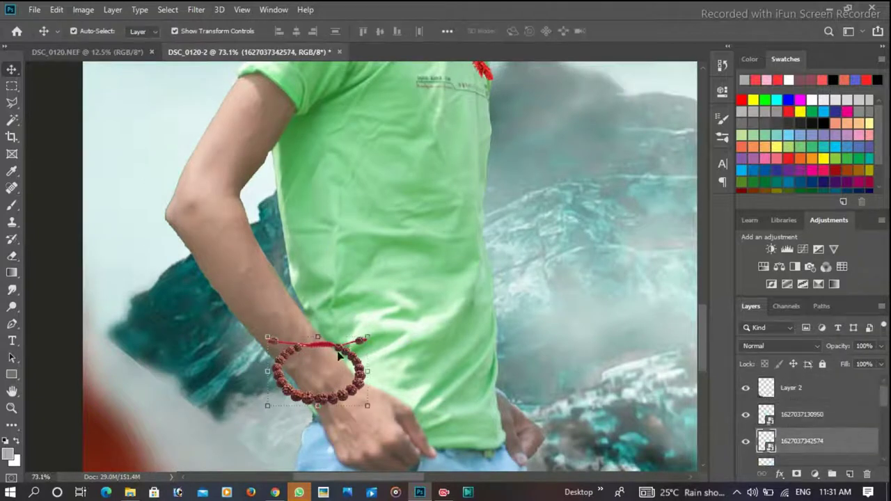
Step: Skew and narrow the bracelet's corners so it wraps the man's wrist, then apply
drag(379, 349, 385, 328)
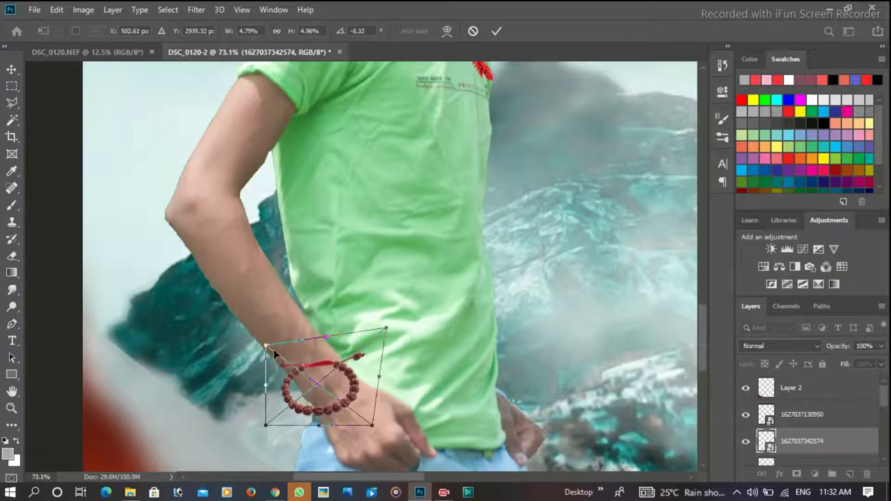
drag(272, 365, 329, 379)
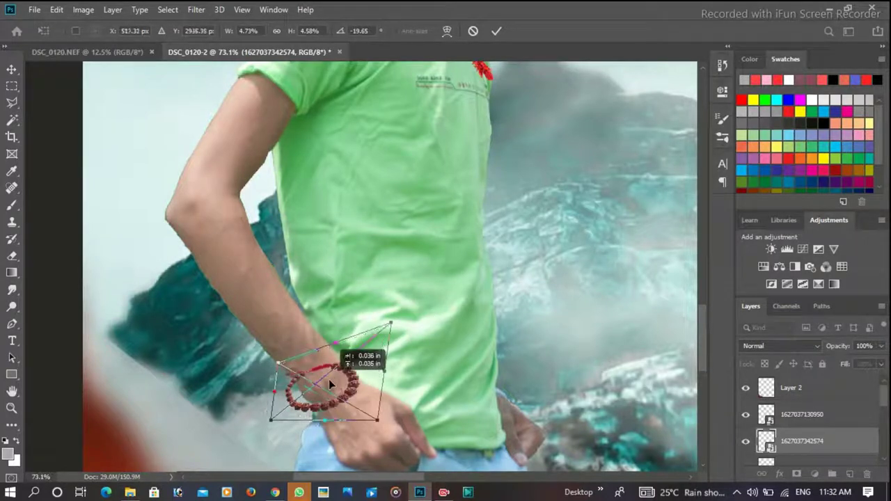
drag(391, 324, 378, 334)
drag(319, 390, 326, 385)
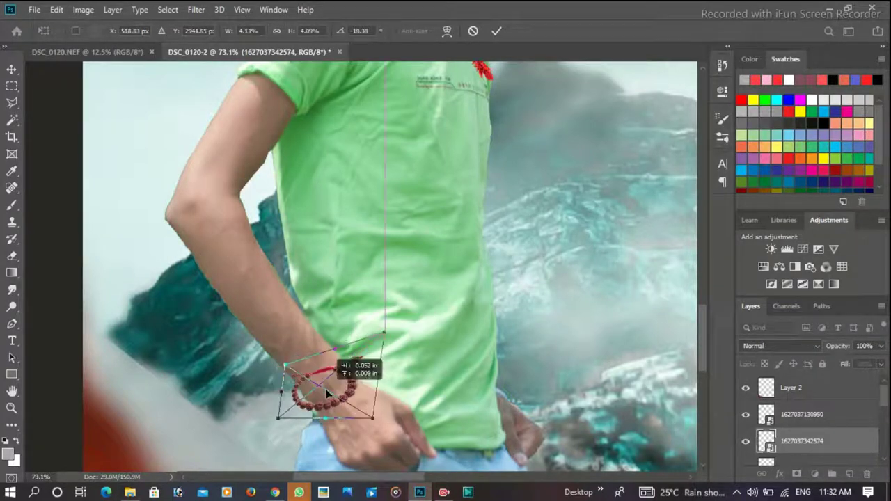
key(e)
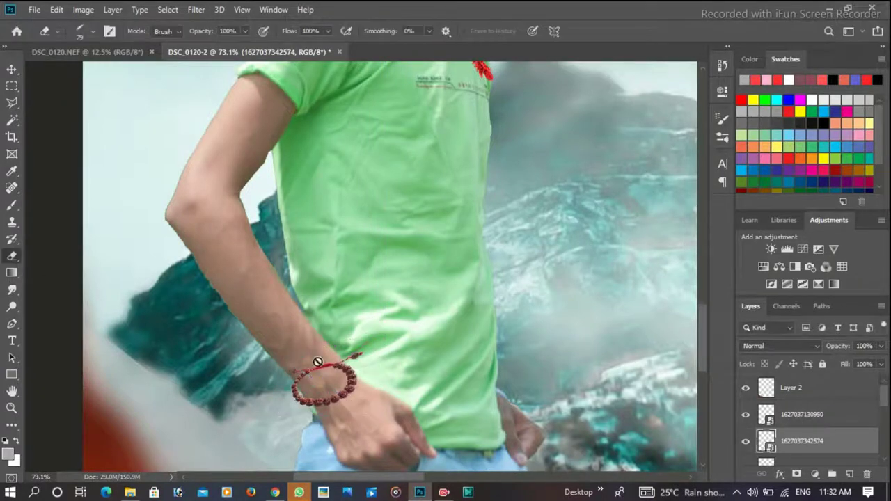
Step: Rasterize the bracelet layer and erase its back portion hidden behind the arm
click(319, 368)
click(430, 208)
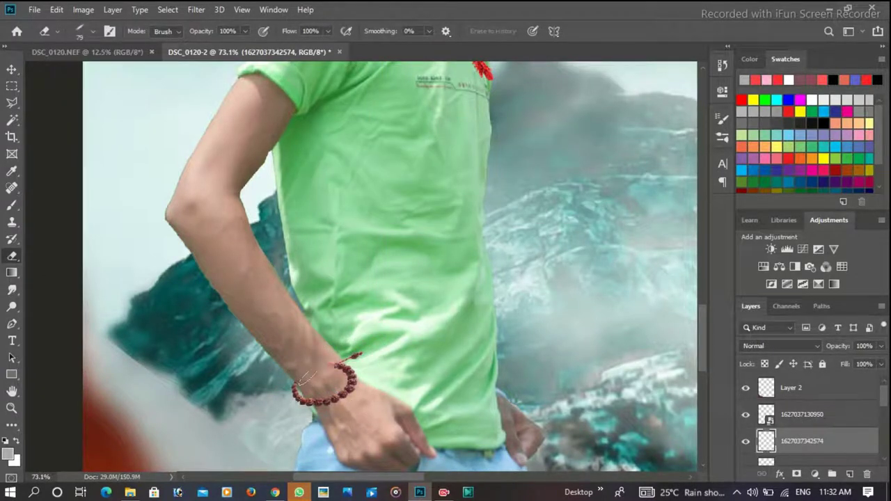
key(v)
key(ctrl+t)
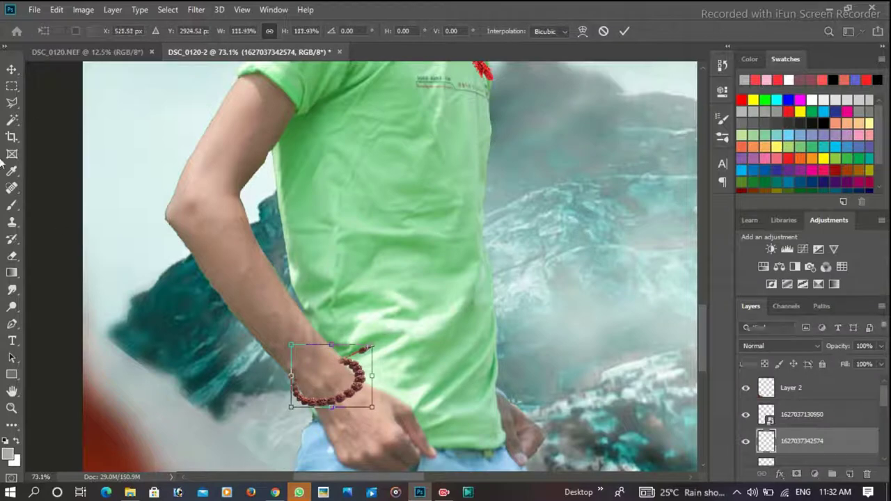
click(12, 257)
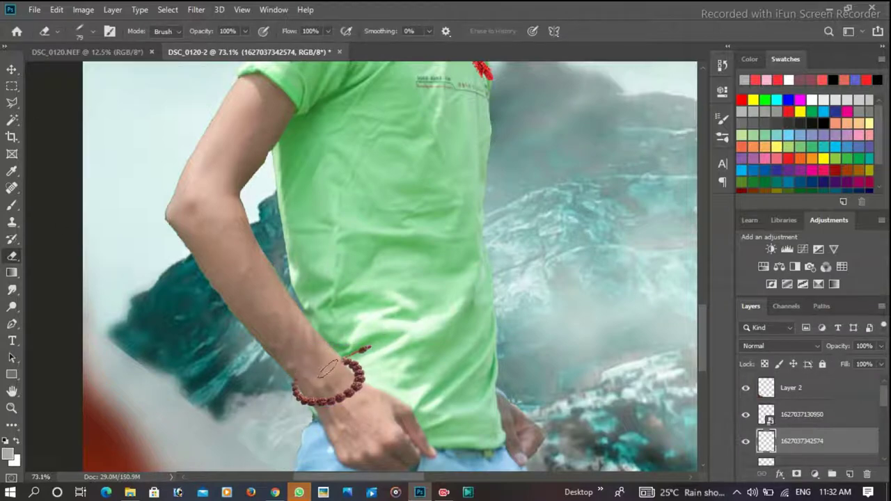
scroll(309, 359, down, 2)
scroll(418, 390, down, 3)
scroll(605, 443, down, 2)
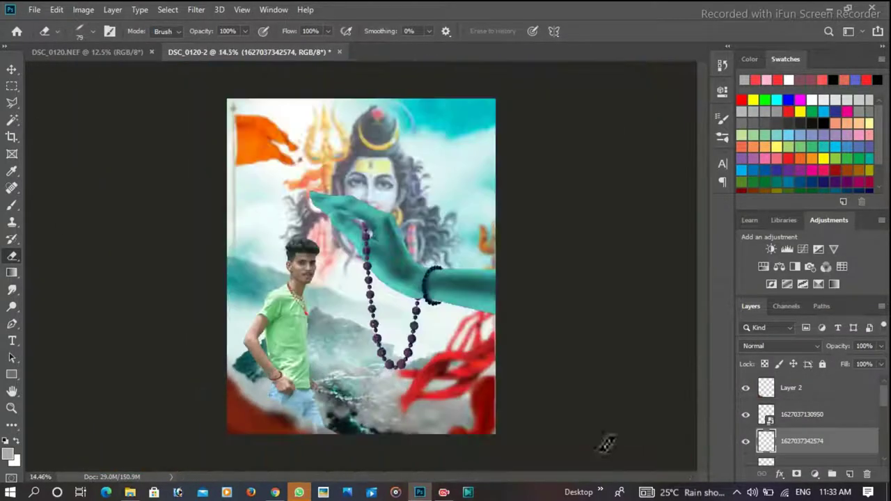
Step: Place the red-and-white Marathi title image beside the man's head, scaled down
key(alt+Tab)
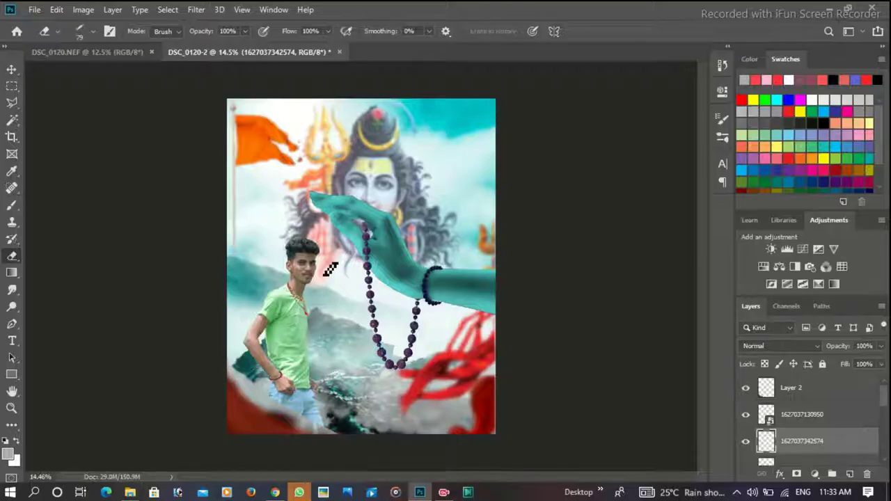
drag(364, 98, 324, 265)
drag(321, 263, 327, 293)
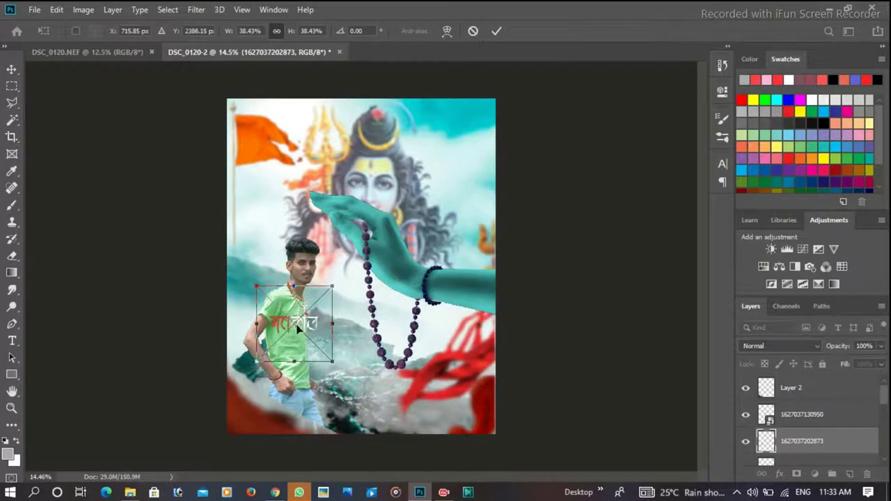
drag(300, 327, 254, 278)
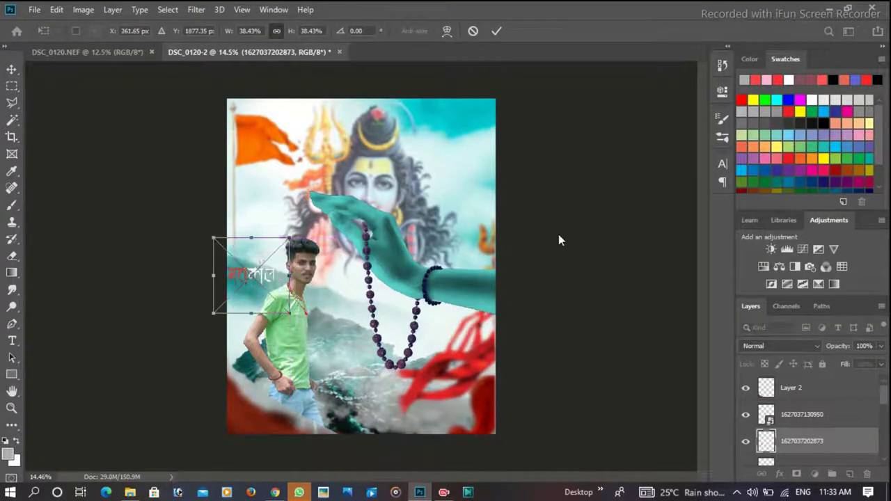
key(Return)
Step: Drag the next PNG image from File Explorer into the poster
key(alt+Tab)
click(568, 111)
drag(571, 104, 821, 416)
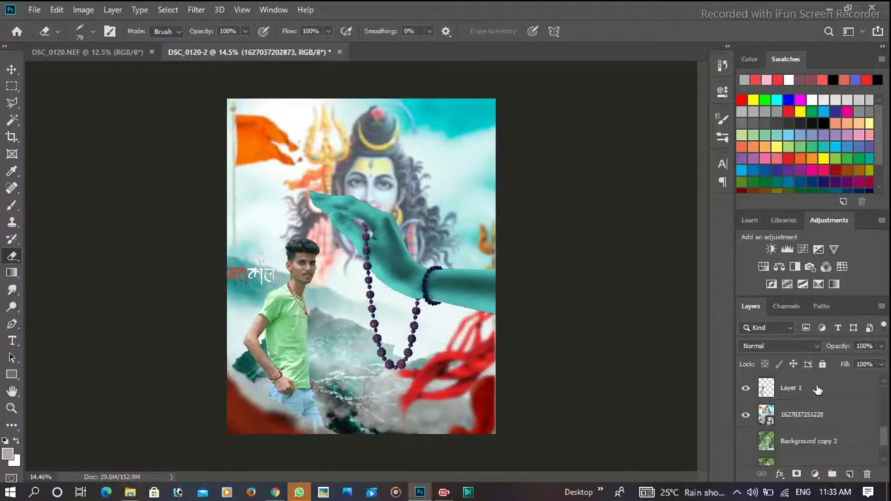
Step: Add a new empty layer and paint over the face with the Mixer Brush
click(849, 474)
click(11, 206)
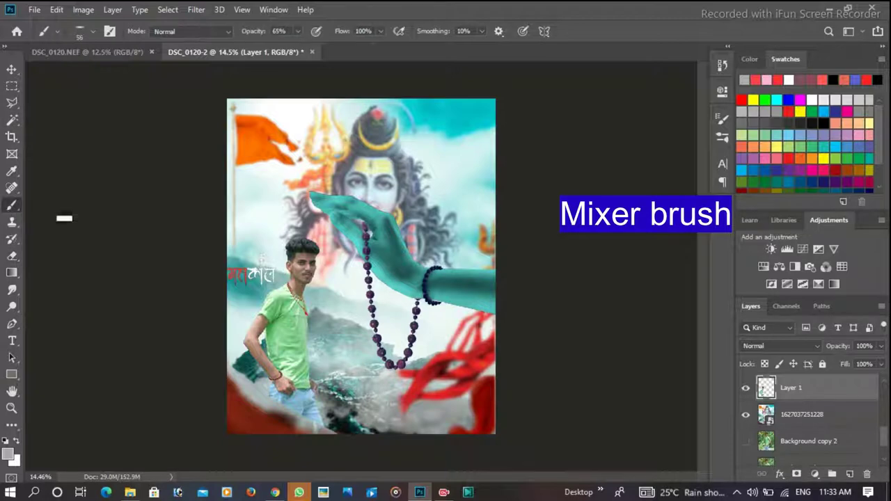
right_click(11, 206)
click(77, 240)
scroll(276, 260, up, 5)
scroll(276, 259, up, 3)
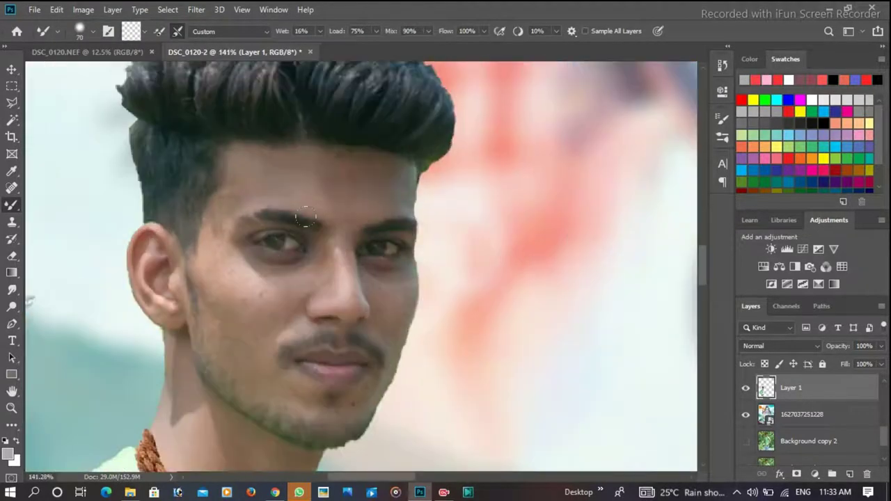
scroll(330, 167, up, 2)
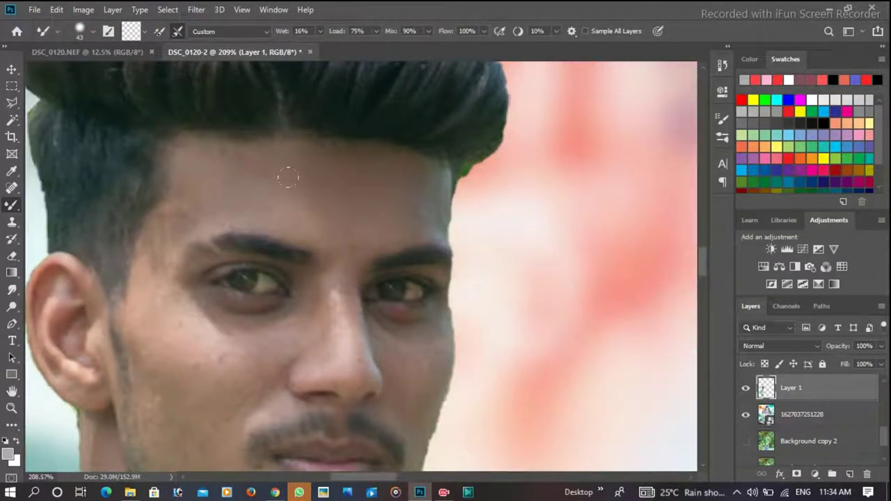
Step: Duplicate the retouch layer at 75% opacity and merge it down into Layer 1
key(ctrl+j)
scroll(208, 152, down, 5)
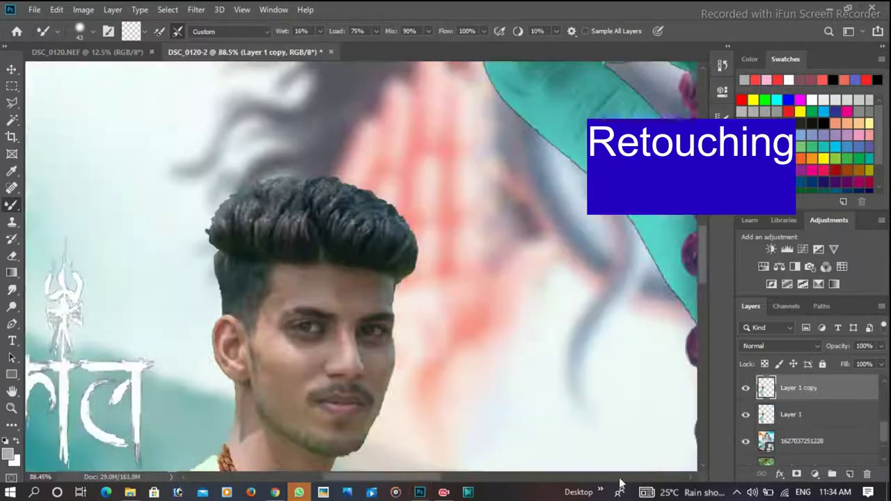
scroll(347, 351, up, 2)
scroll(349, 328, up, 1)
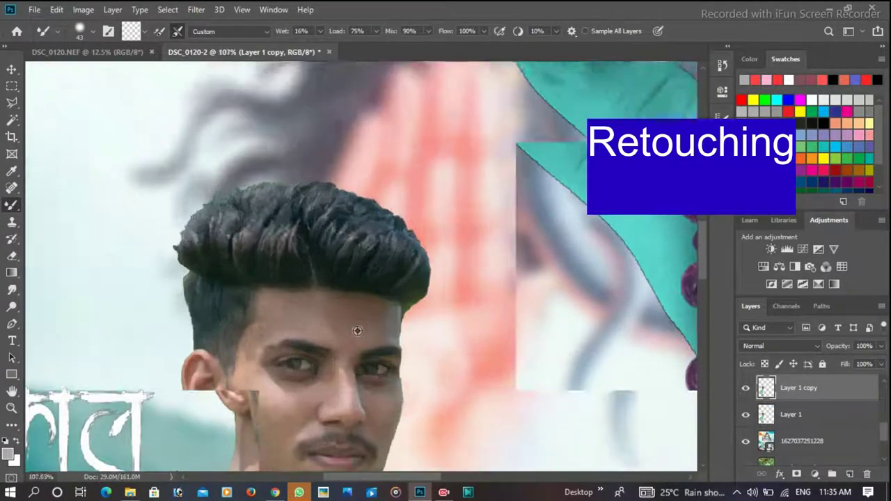
scroll(334, 313, up, 3)
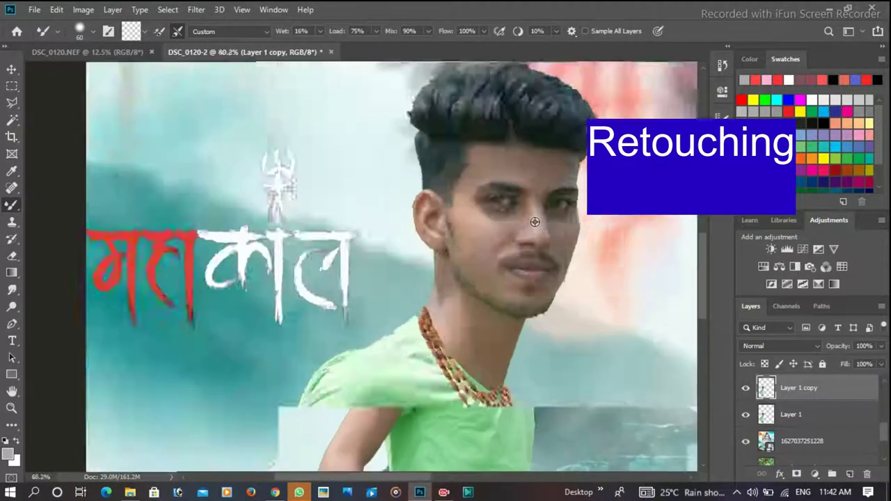
scroll(535, 221, down, 6)
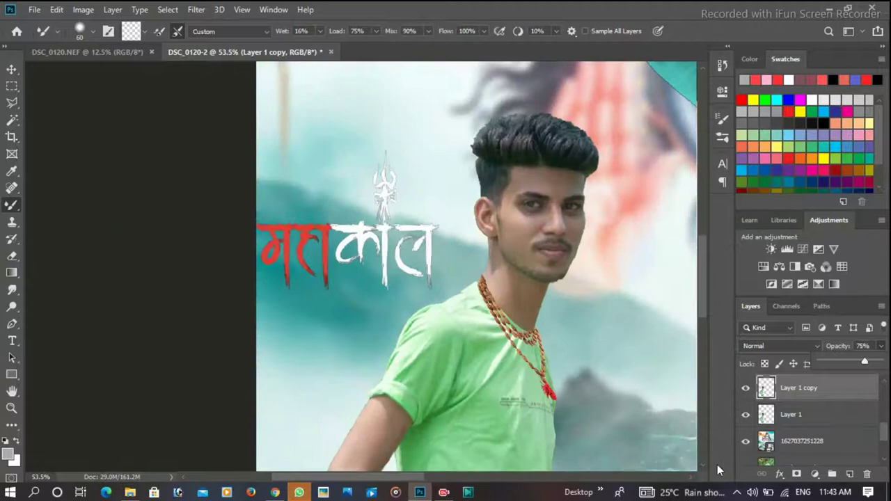
right_click(807, 387)
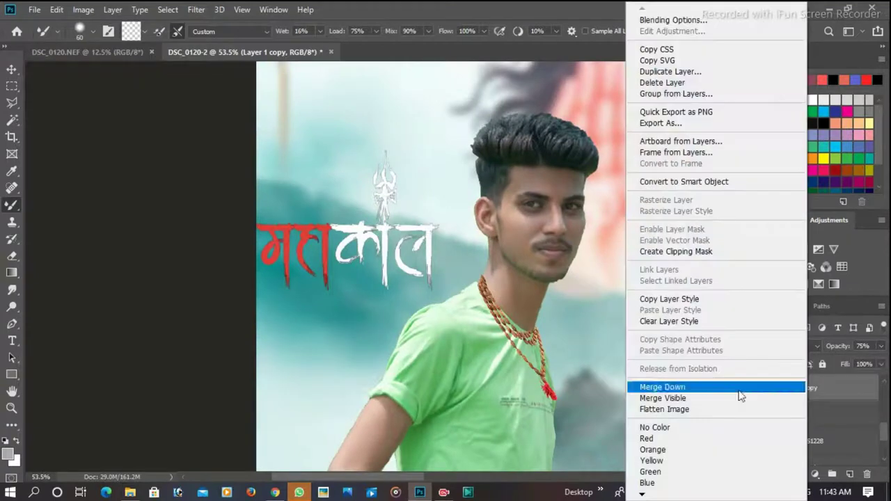
click(739, 390)
scroll(489, 306, up, 4)
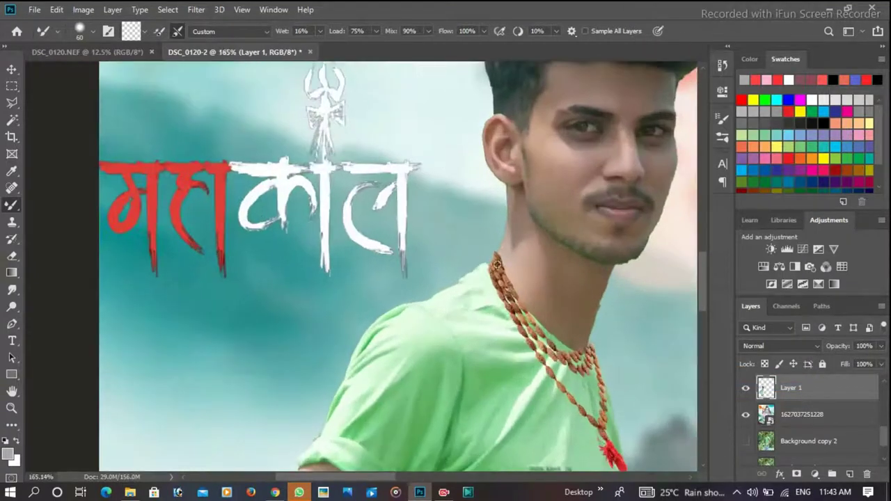
scroll(489, 307, up, 4)
Step: Switch to the Eraser on Layer 1 and zoom in on the arm's edge
key(e)
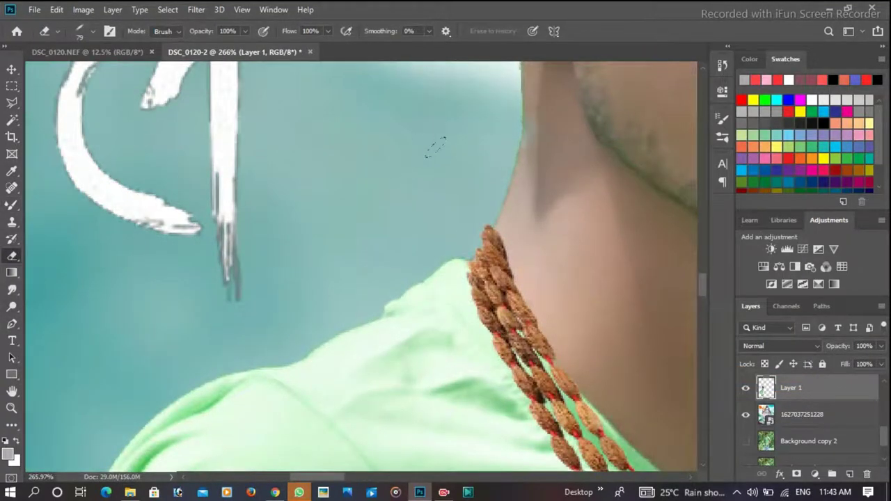
scroll(488, 149, down, 5)
scroll(617, 110, up, 3)
scroll(589, 107, up, 2)
scroll(593, 144, up, 1)
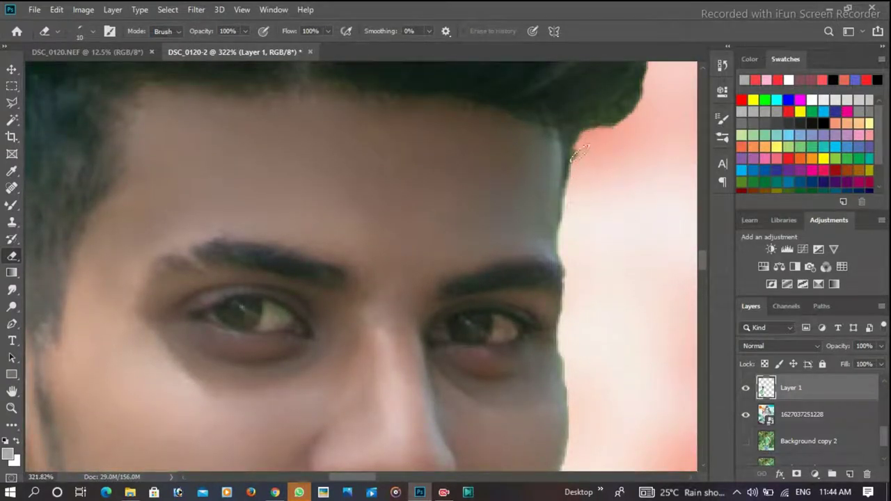
scroll(562, 236, down, 2)
scroll(563, 247, down, 3)
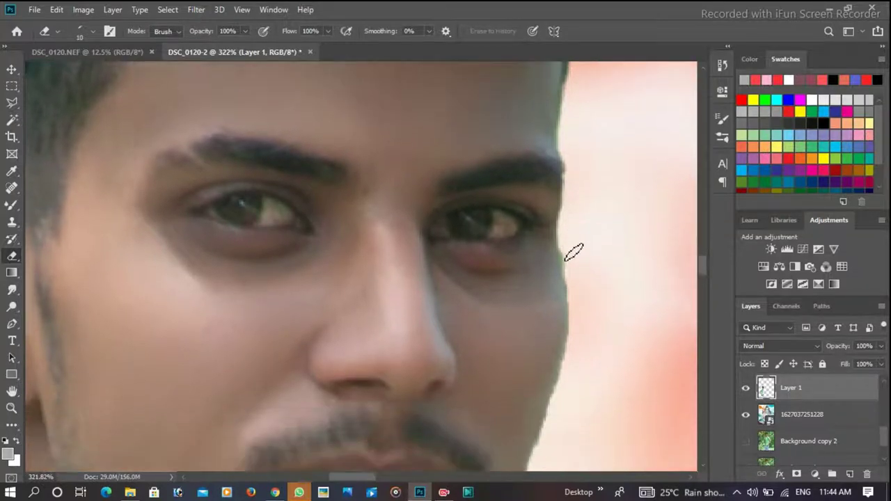
scroll(577, 294, down, 2)
right_click(580, 303)
key(Escape)
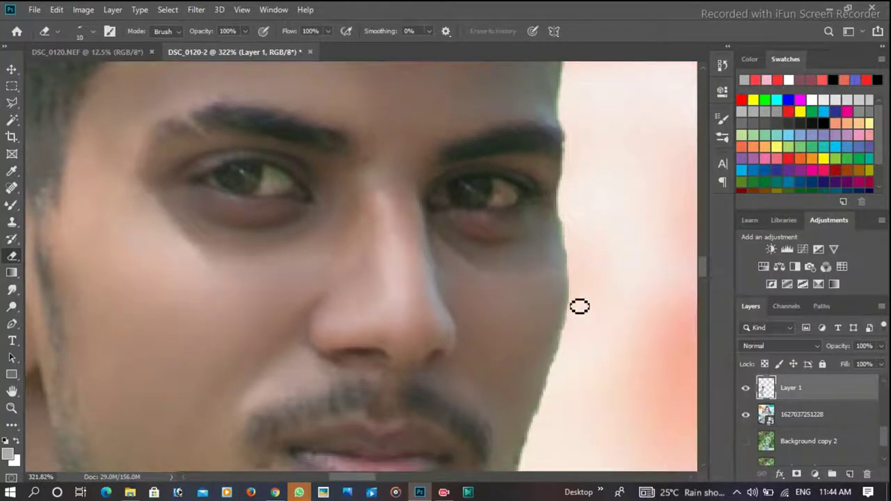
Step: Erase the stray background pixels along the arm's outline
scroll(563, 371, down, 2)
scroll(557, 334, down, 1)
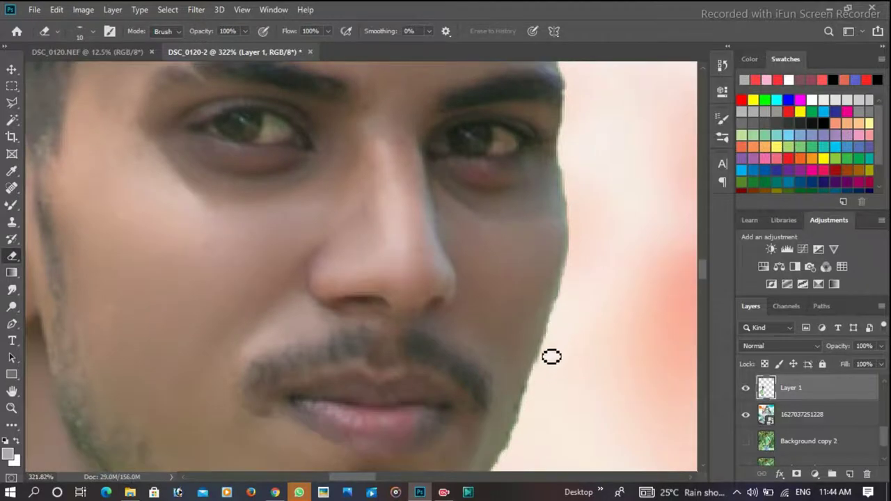
scroll(520, 432, down, 2)
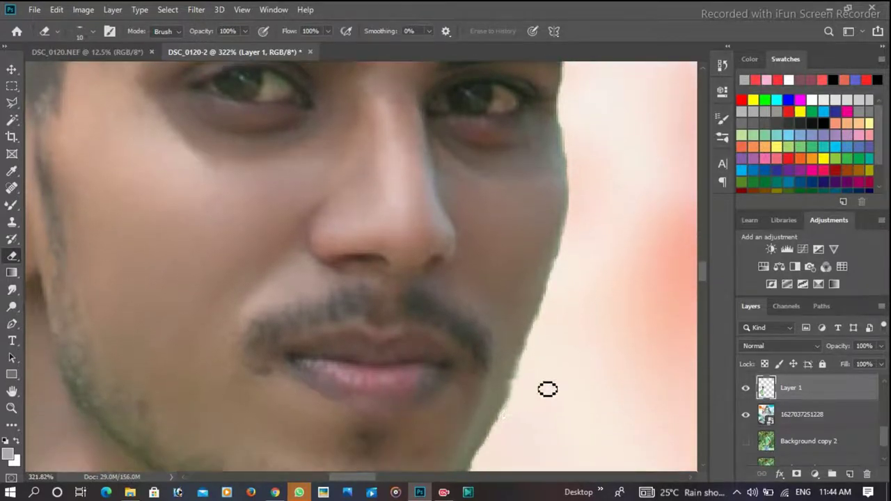
scroll(504, 402, down, 2)
scroll(508, 398, down, 3)
scroll(304, 332, down, 3)
scroll(313, 337, down, 1)
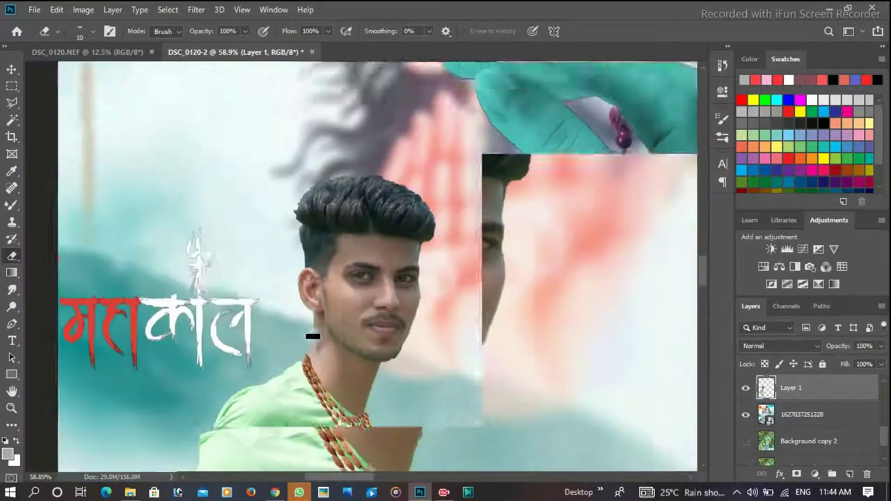
scroll(313, 337, down, 5)
scroll(163, 417, down, 5)
scroll(160, 279, down, 4)
scroll(159, 163, down, 2)
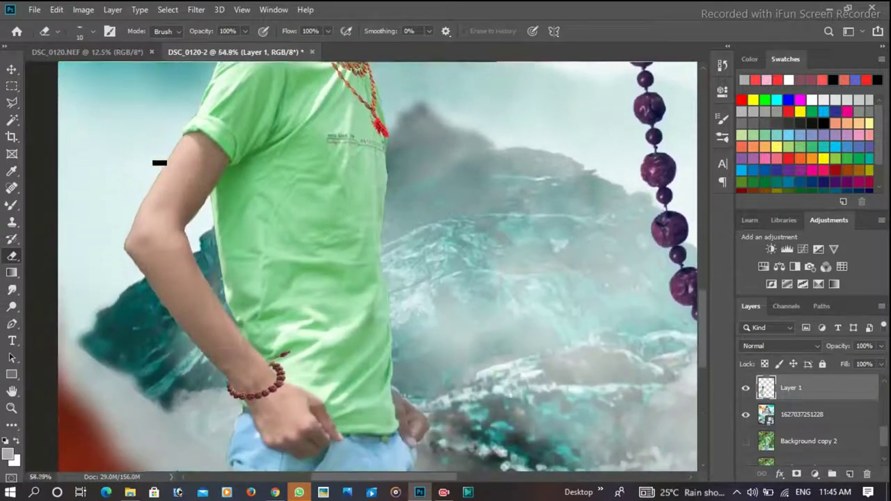
scroll(159, 163, up, 5)
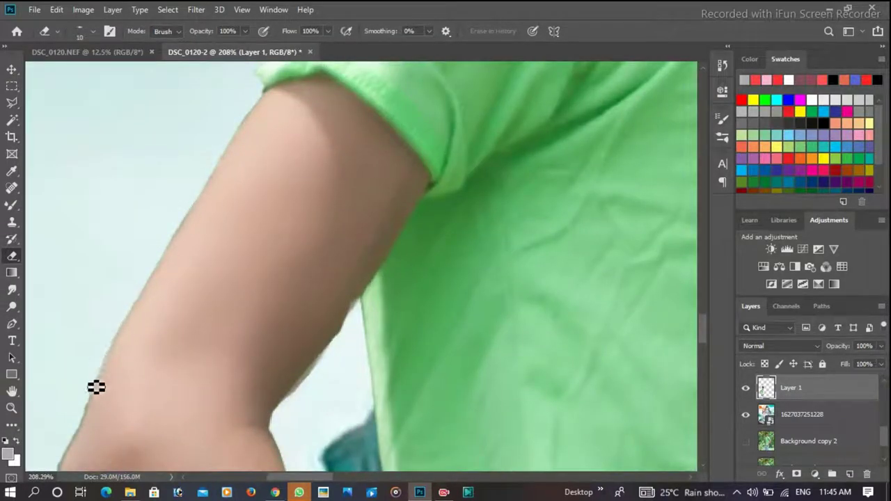
scroll(357, 309, down, 1)
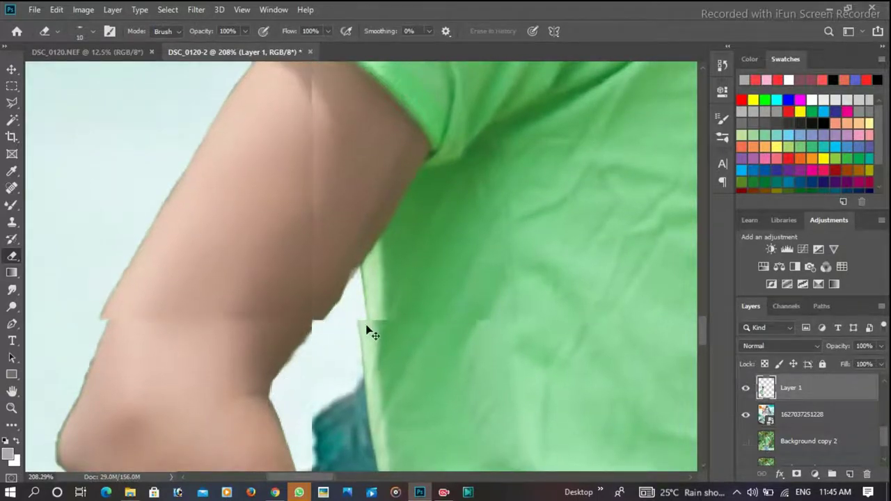
scroll(368, 328, left, 8)
scroll(293, 308, down, 2)
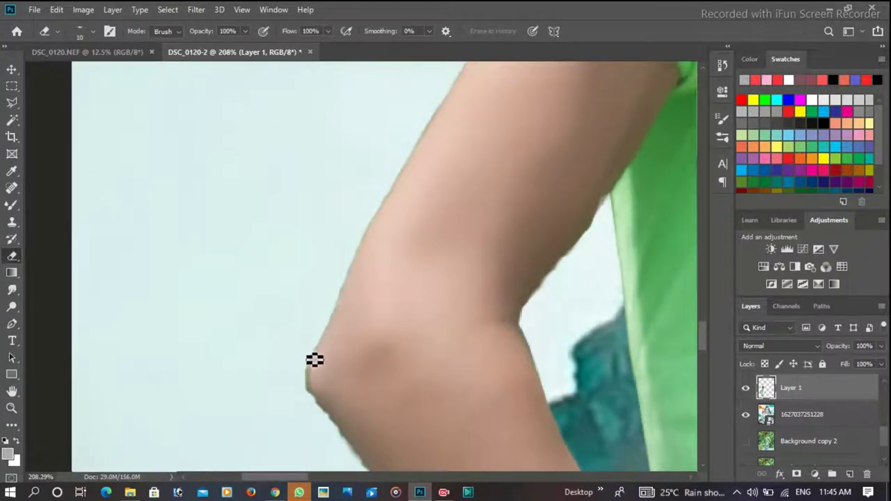
scroll(316, 410, down, 4)
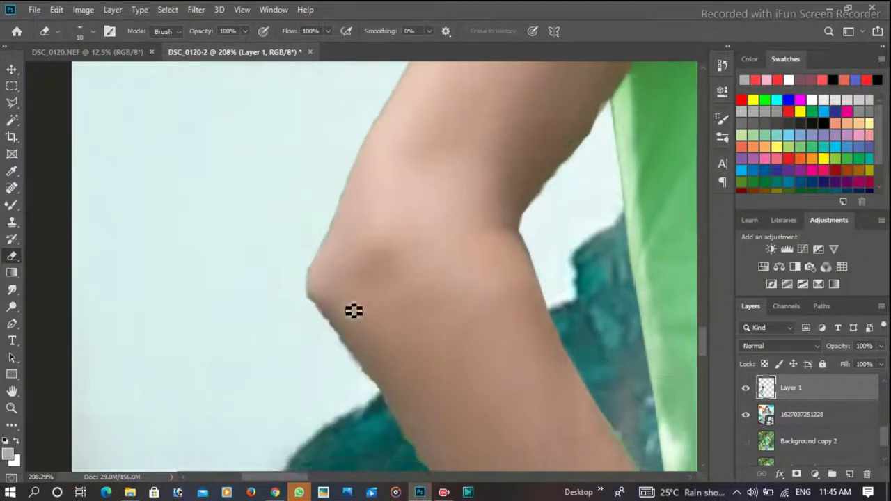
scroll(314, 276, down, 1)
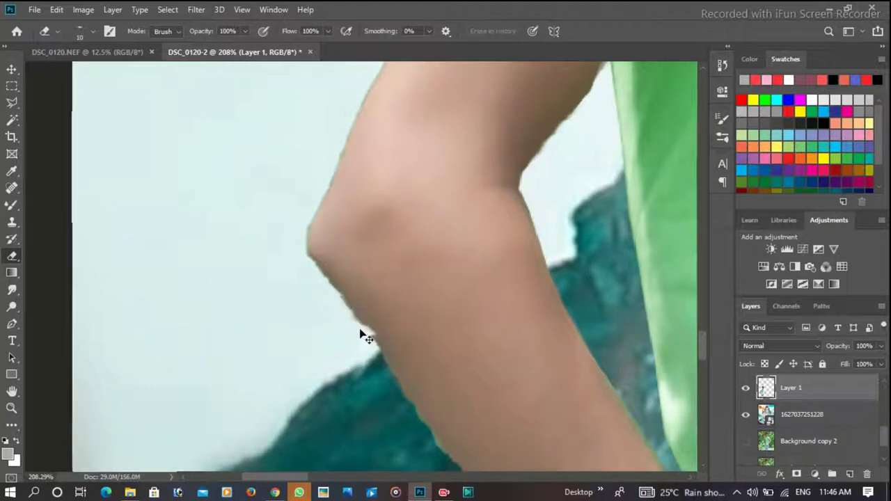
scroll(382, 314, down, 2)
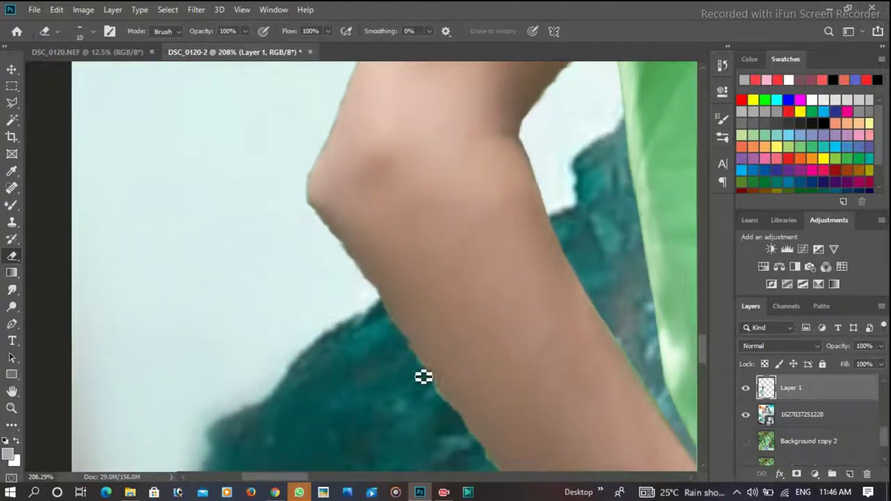
scroll(421, 352, down, 2)
scroll(460, 362, down, 2)
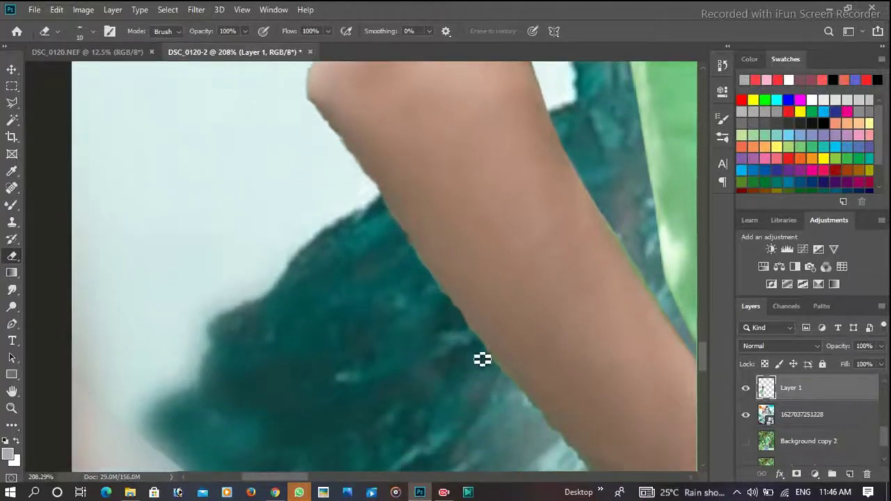
scroll(508, 373, down, 2)
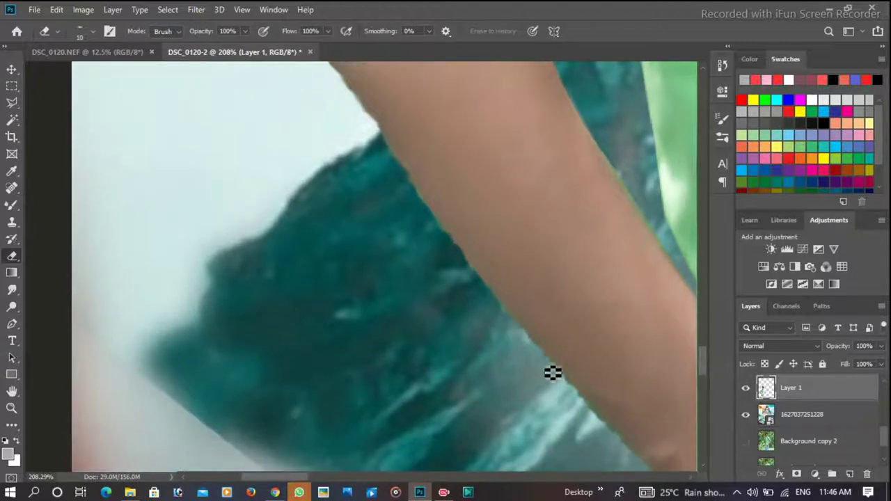
scroll(566, 384, down, 3)
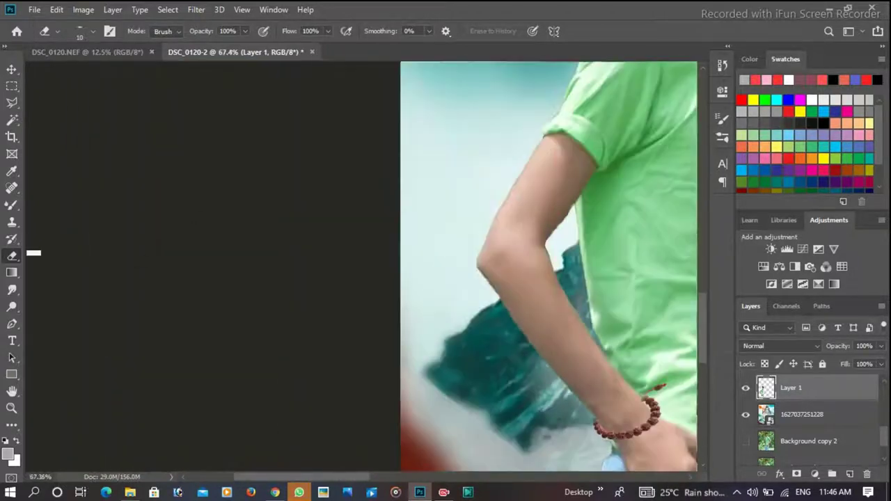
Step: Select the Smudge tool at 48% strength with a 12 px brush
right_click(12, 289)
click(69, 316)
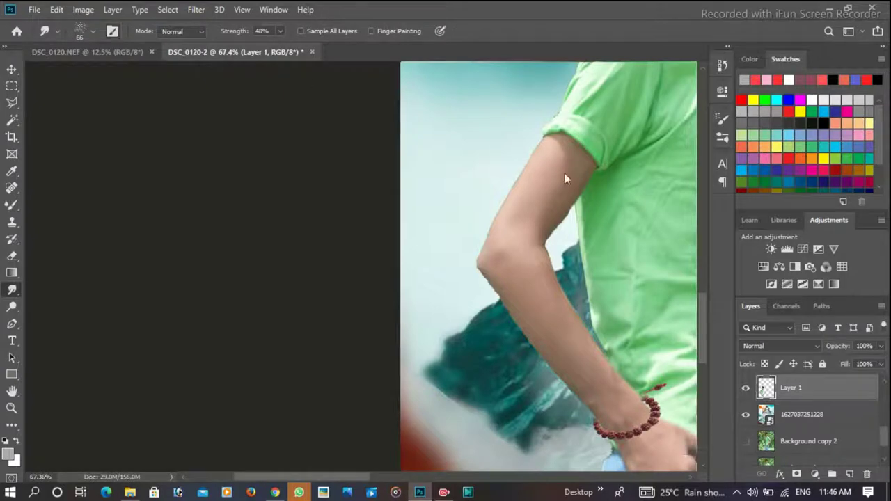
key(F5)
click(670, 153)
key(F5)
drag(456, 173, 432, 173)
Step: Smudge along the arm and jaw edges to blend them into the sea
scroll(583, 214, down, 3)
scroll(274, 229, up, 5)
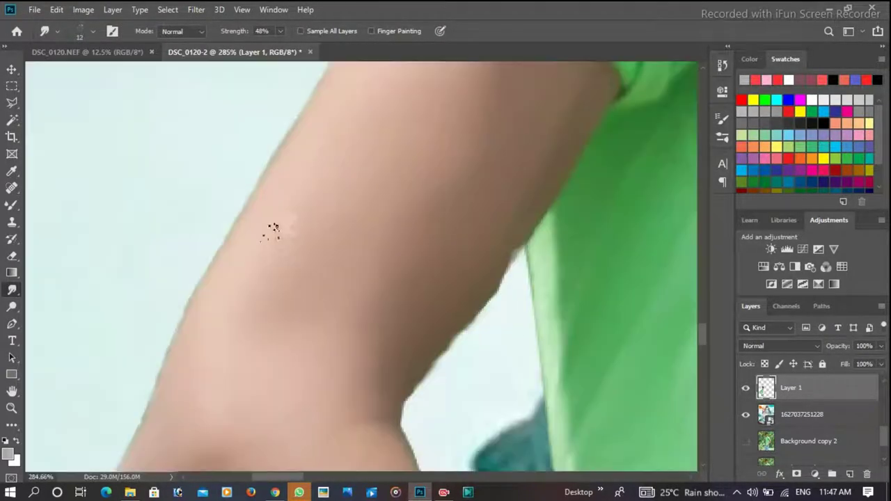
scroll(188, 278, down, 3)
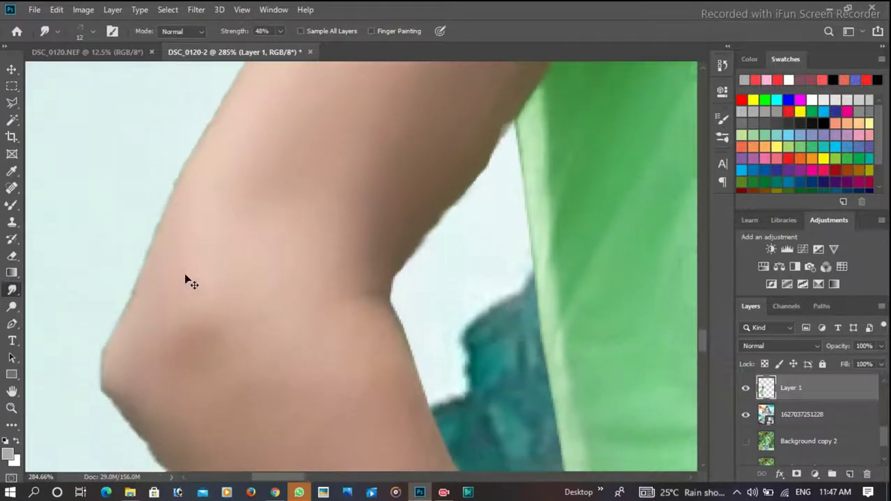
scroll(187, 275, left, 2)
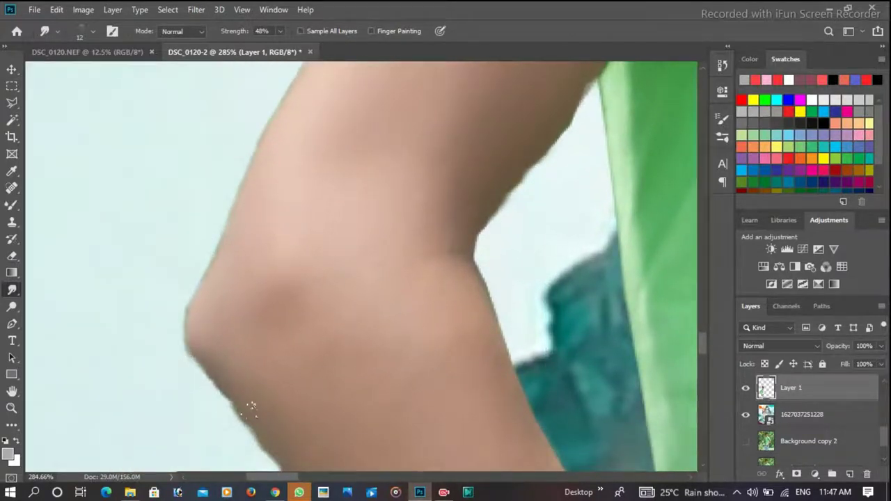
scroll(262, 407, down, 2)
scroll(313, 418, down, 1)
scroll(341, 379, down, 3)
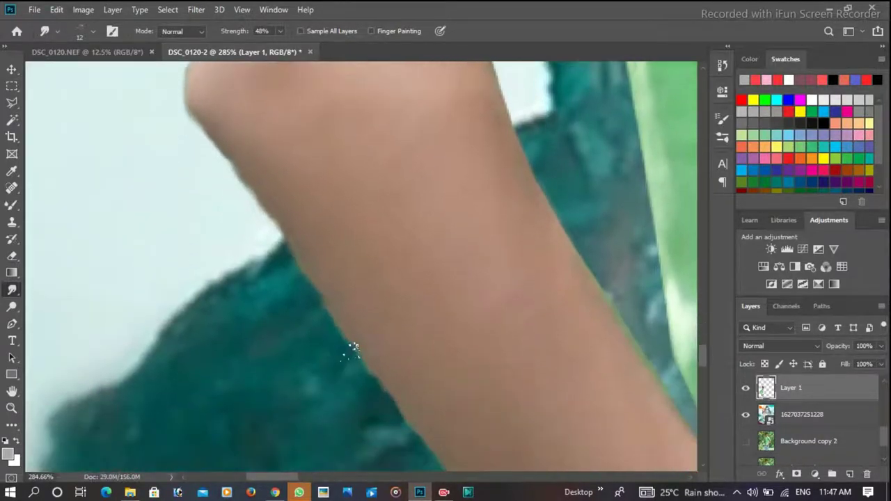
scroll(417, 418, down, 1)
scroll(447, 342, down, 2)
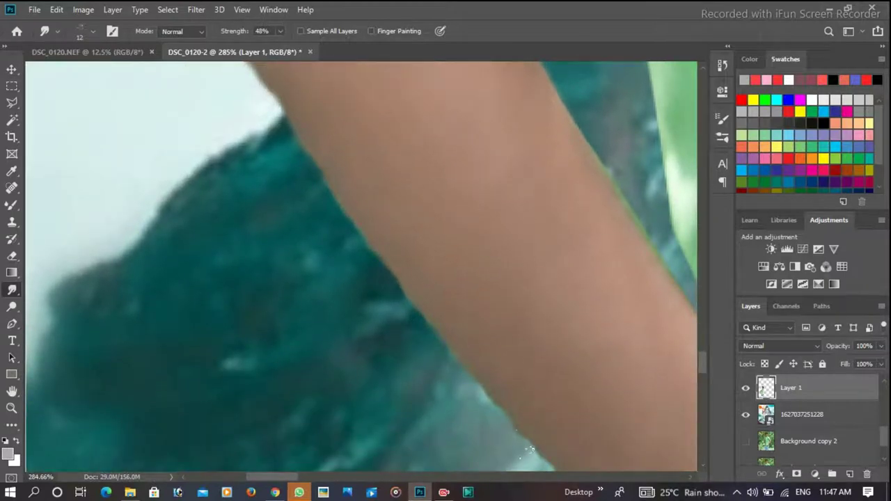
scroll(515, 383, left, 1)
scroll(585, 439, down, 3)
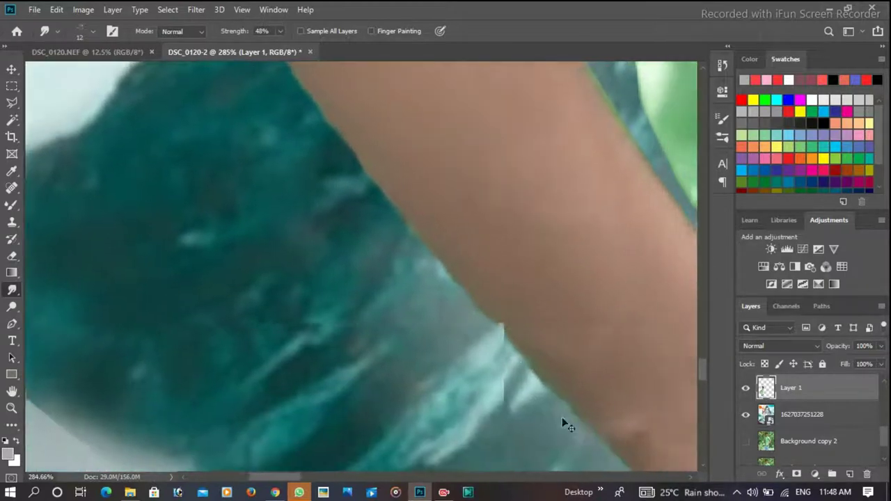
scroll(543, 362, down, 2)
scroll(577, 282, up, 3)
scroll(565, 183, up, 1)
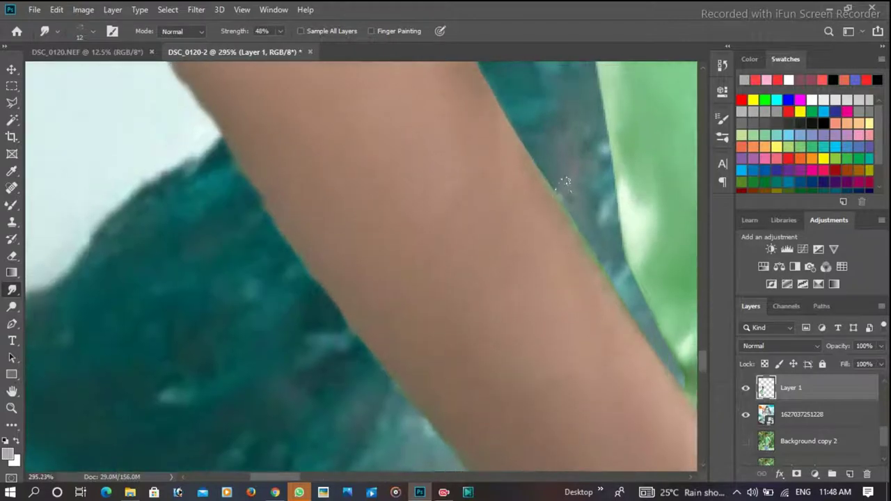
scroll(530, 209, up, 2)
scroll(433, 110, up, 1)
scroll(439, 104, up, 1)
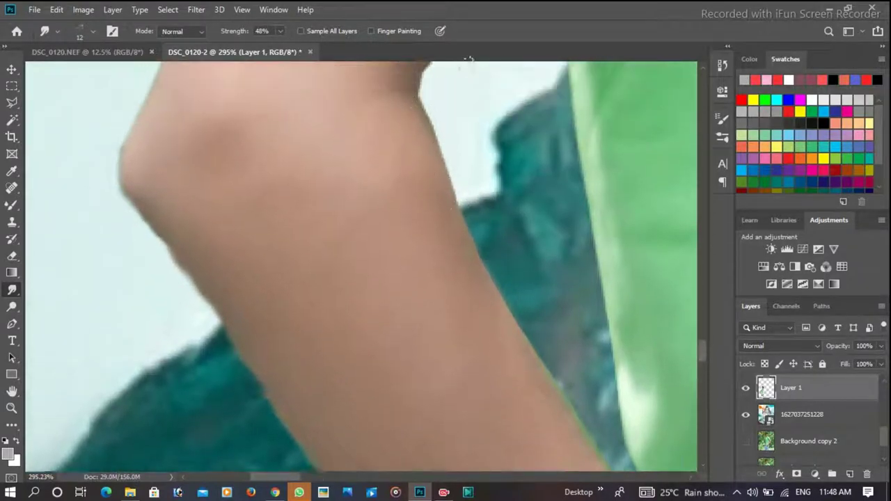
scroll(446, 94, up, 1)
scroll(446, 94, up, 2)
scroll(484, 121, down, 5)
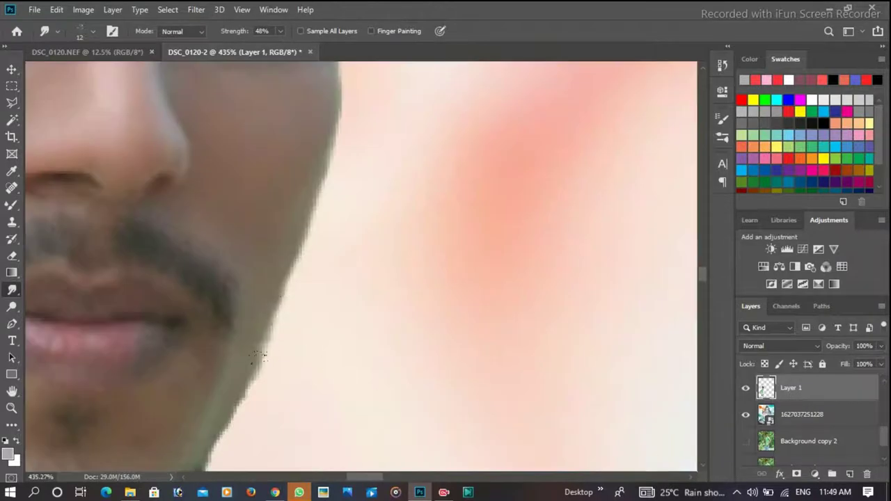
scroll(257, 355, down, 2)
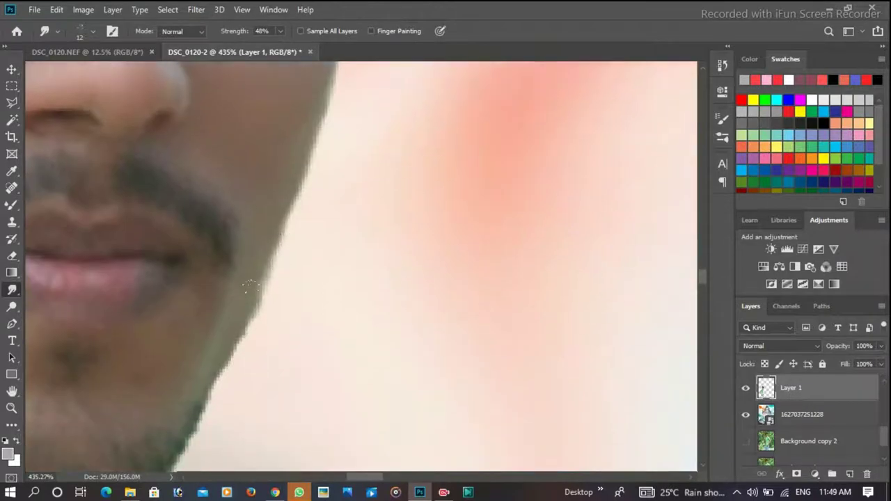
scroll(336, 231, down, 3)
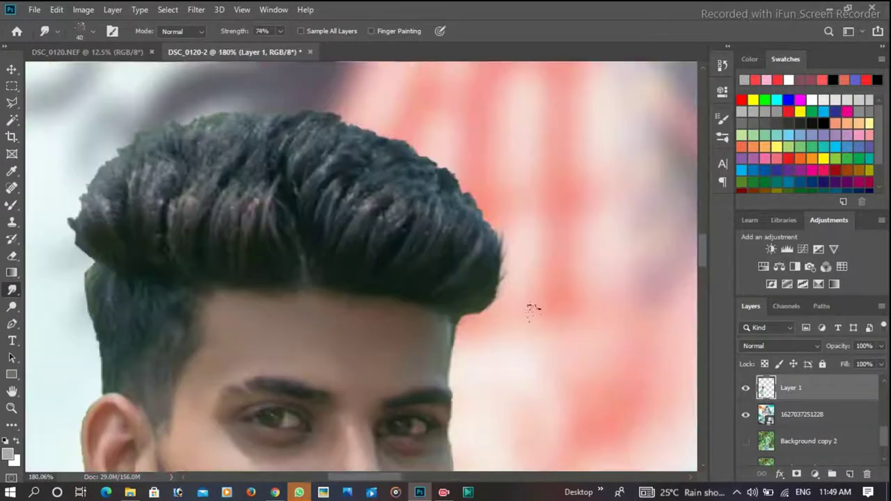
Step: Smudge the hair's right, top, upper-left and lower-right edges into wisps at 40 px, 74% strength
drag(488, 268, 514, 237)
drag(428, 262, 507, 221)
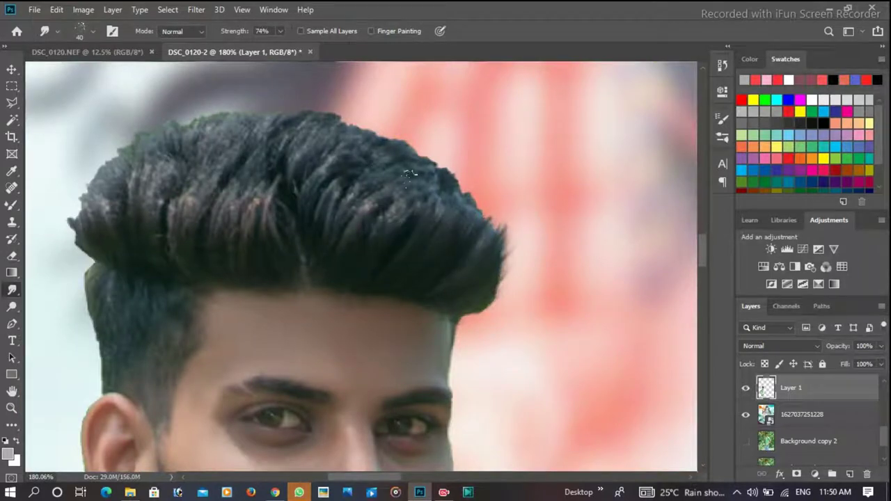
drag(365, 195, 326, 263)
right_click(326, 248)
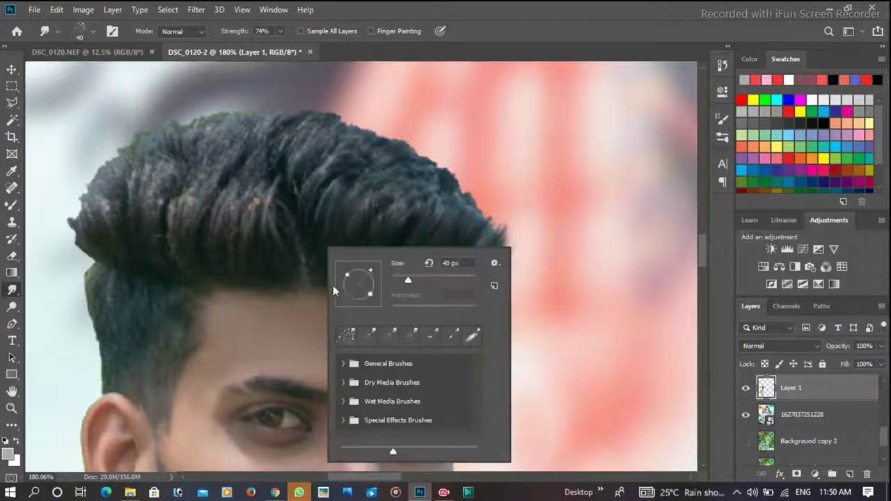
click(286, 252)
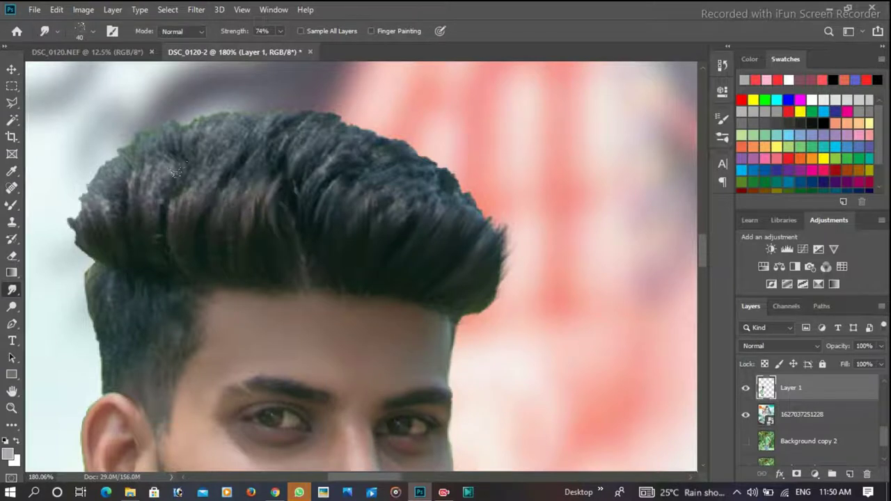
mouse_move(277, 156)
mouse_down()
mouse_move(98, 205)
mouse_move(273, 145)
mouse_move(418, 174)
mouse_move(446, 209)
mouse_move(283, 156)
mouse_up()
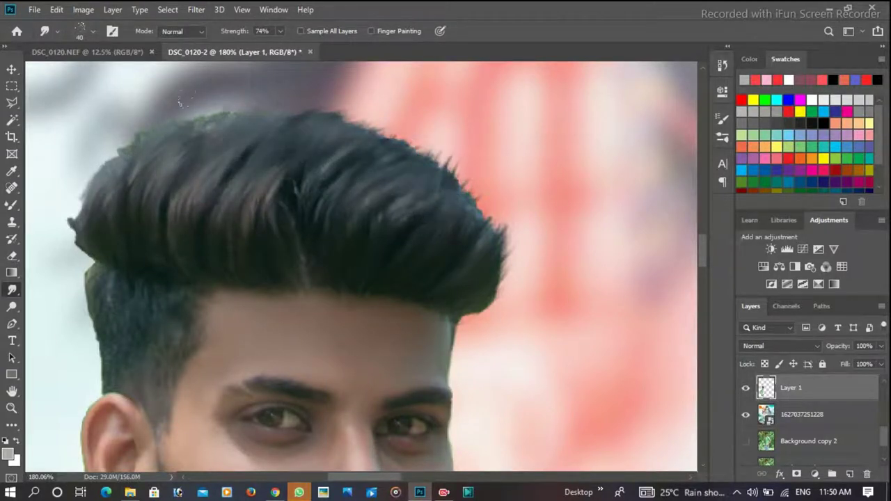
mouse_move(183, 101)
mouse_down()
mouse_move(101, 156)
mouse_move(70, 223)
mouse_move(112, 153)
mouse_up()
mouse_move(501, 299)
mouse_down()
mouse_move(463, 280)
mouse_move(496, 252)
mouse_up()
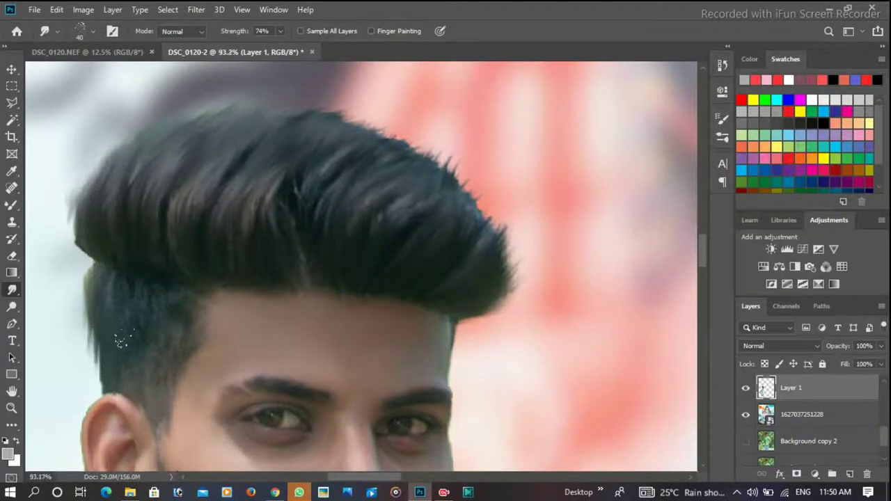
key(ctrl+0)
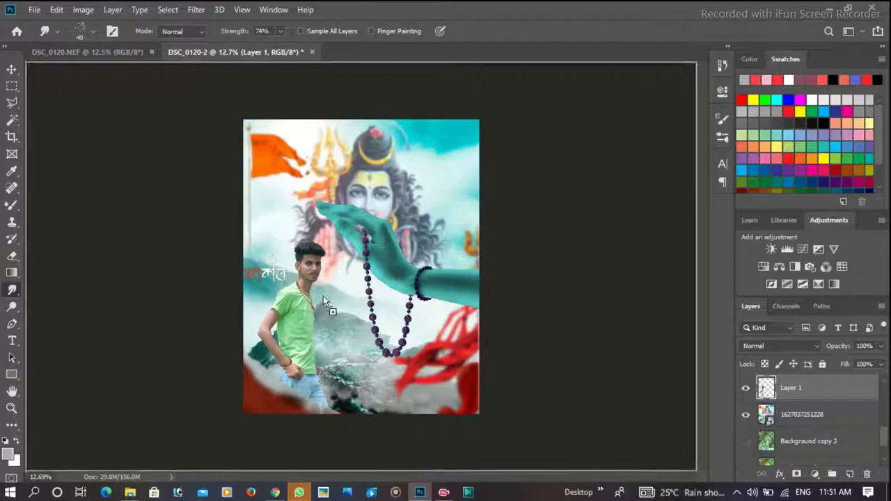
Step: Place the tilak on the forehead, scaled down and rotated about 18°
drag(323, 296, 323, 298)
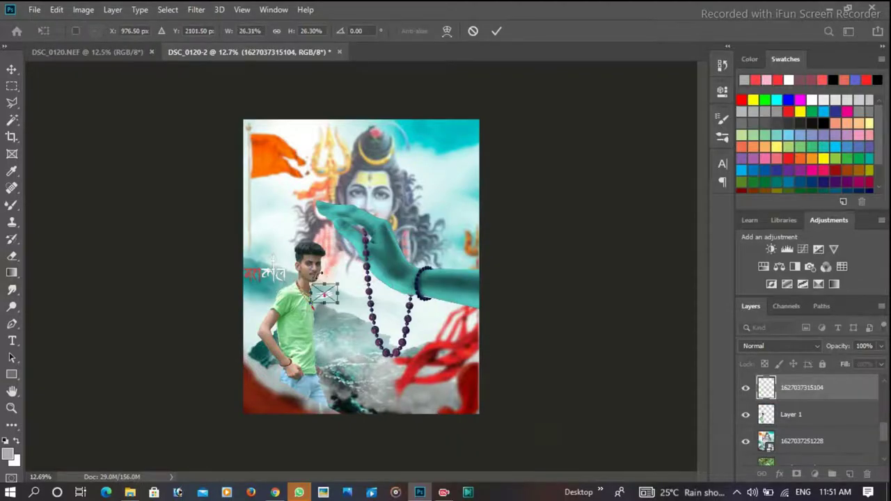
scroll(278, 262, up, 5)
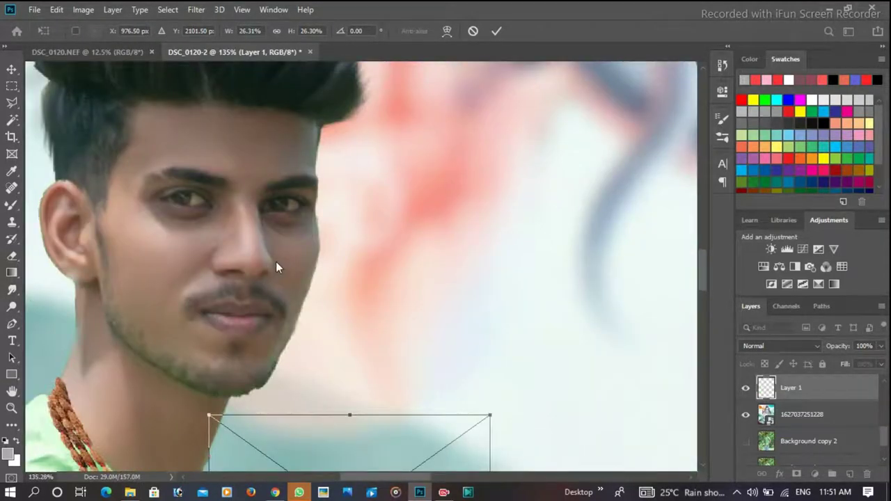
key(Return)
drag(443, 448, 356, 156)
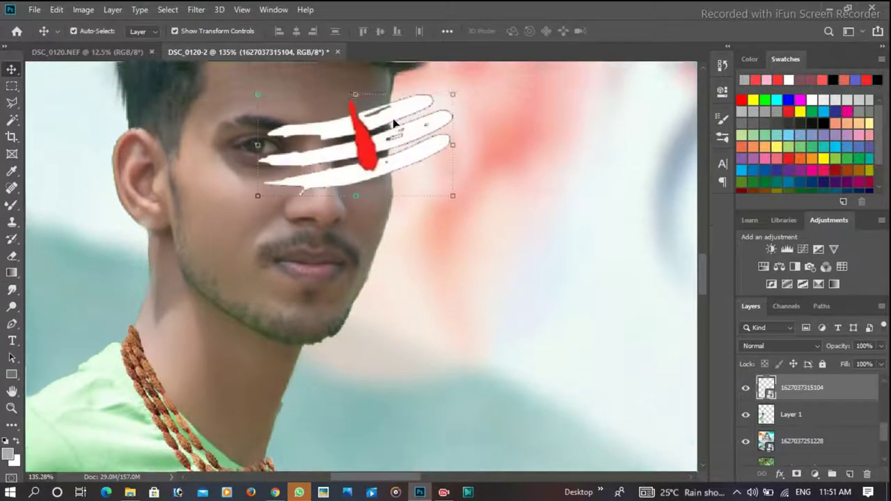
key(ctrl+t)
drag(438, 257, 370, 162)
drag(265, 140, 315, 179)
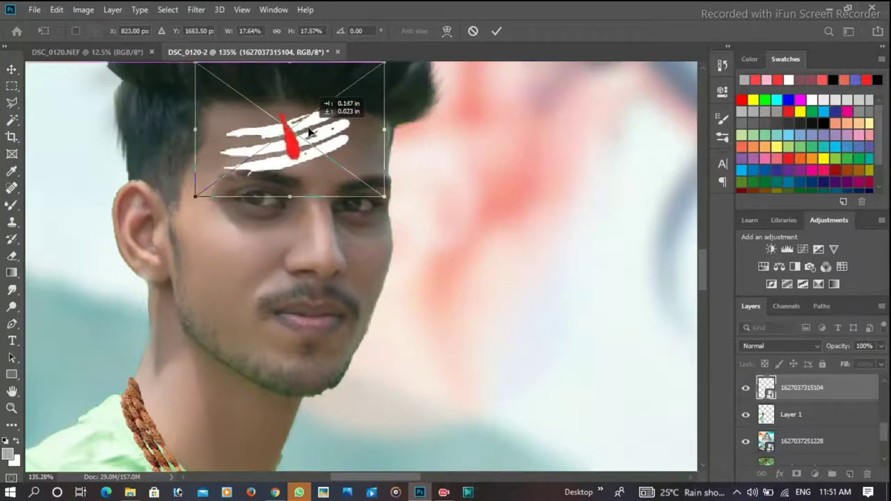
mouse_move(403, 101)
mouse_down()
mouse_move(419, 133)
mouse_move(362, 139)
mouse_up()
mouse_move(286, 136)
mouse_down()
mouse_move(320, 157)
mouse_move(329, 147)
mouse_up()
Step: Blend the tilak layer in Soft Light at 41% opacity
click(881, 346)
drag(883, 363, 845, 364)
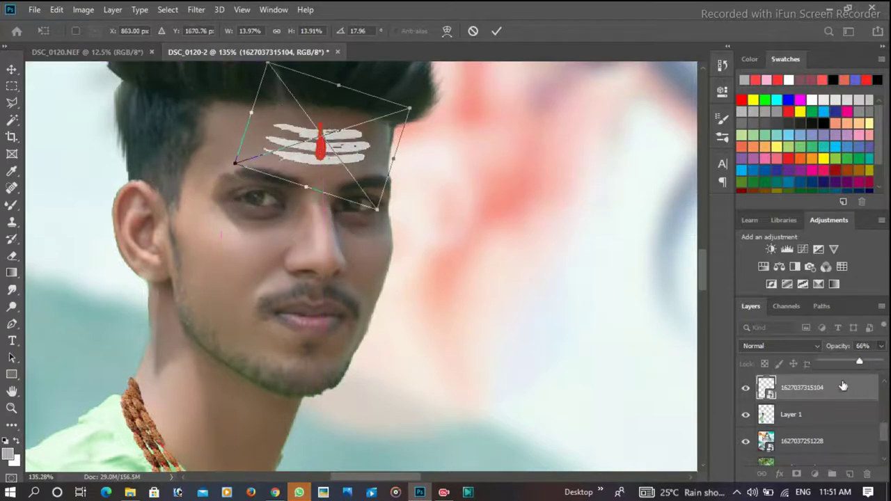
click(802, 346)
click(789, 323)
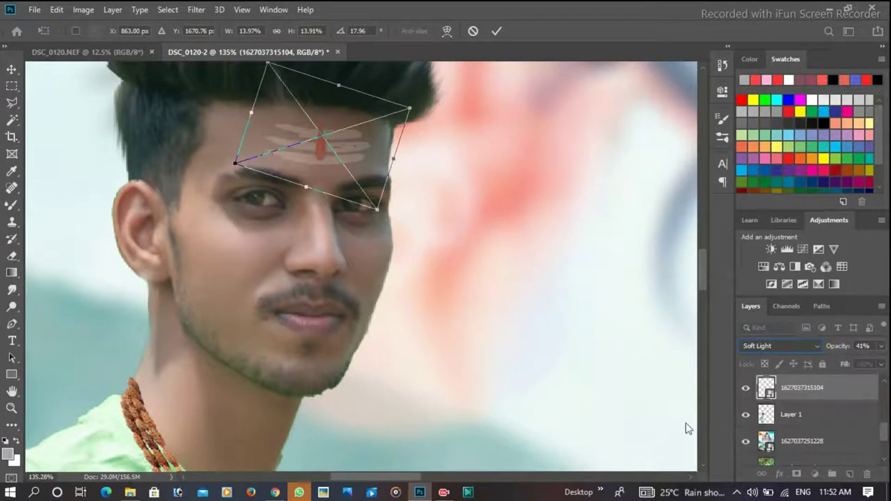
key(Return)
click(357, 453)
Step: Dodge the cheeks, under-eyes and jawline at 45% midtone exposure
click(12, 311)
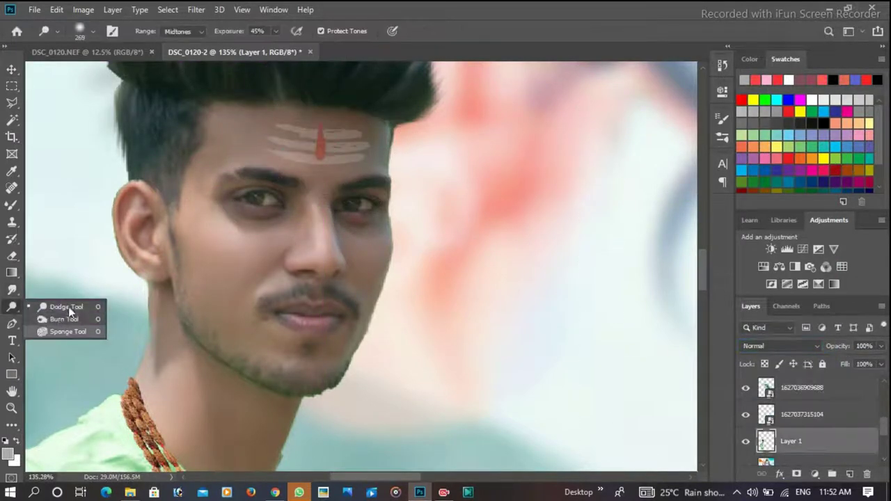
click(73, 313)
mouse_move(202, 222)
mouse_down()
mouse_move(204, 282)
mouse_move(327, 344)
mouse_up()
mouse_move(369, 230)
mouse_down()
mouse_move(288, 258)
mouse_move(230, 118)
mouse_move(362, 129)
mouse_move(307, 127)
mouse_move(265, 167)
mouse_move(146, 209)
mouse_move(149, 300)
mouse_move(218, 388)
mouse_move(278, 439)
mouse_move(181, 445)
mouse_move(251, 446)
mouse_up()
Step: Dodge the neck and arm skin to brighten them
scroll(263, 459, down, 3)
scroll(263, 460, down, 3)
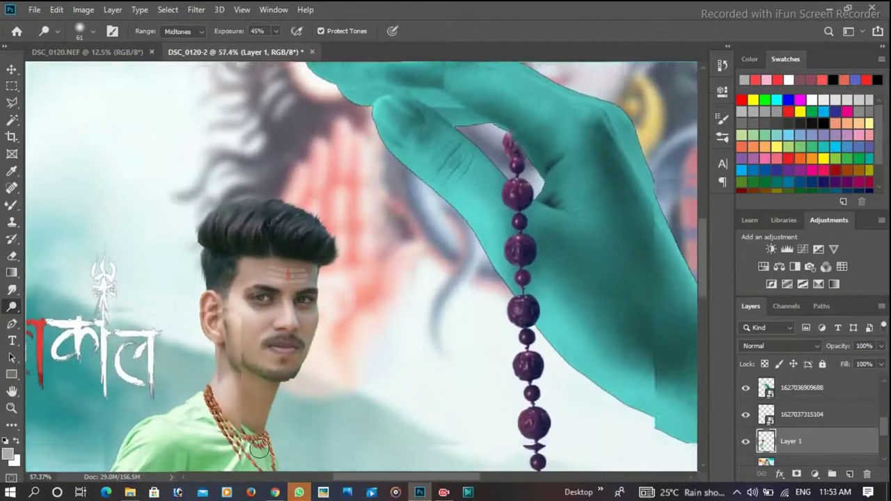
scroll(239, 378, up, 6)
drag(278, 390, 140, 278)
scroll(307, 284, down, 4)
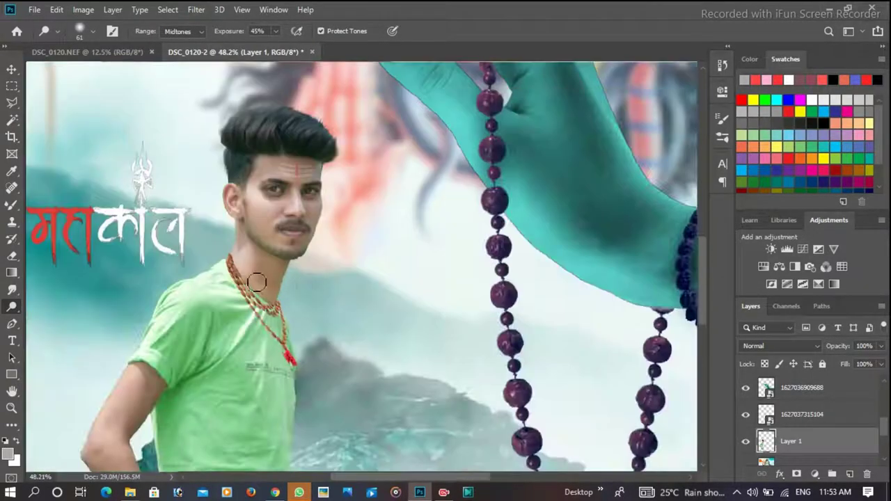
scroll(266, 301, down, 3)
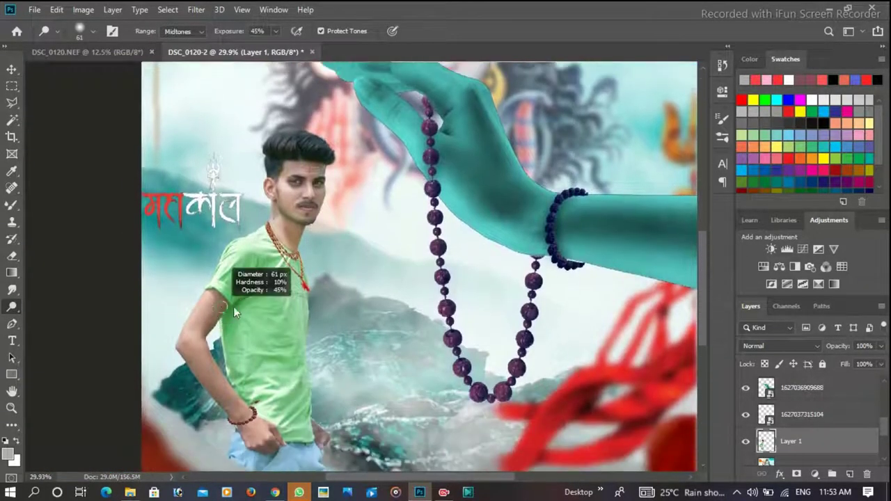
mouse_move(197, 313)
mouse_down()
mouse_move(209, 376)
mouse_move(259, 435)
mouse_up()
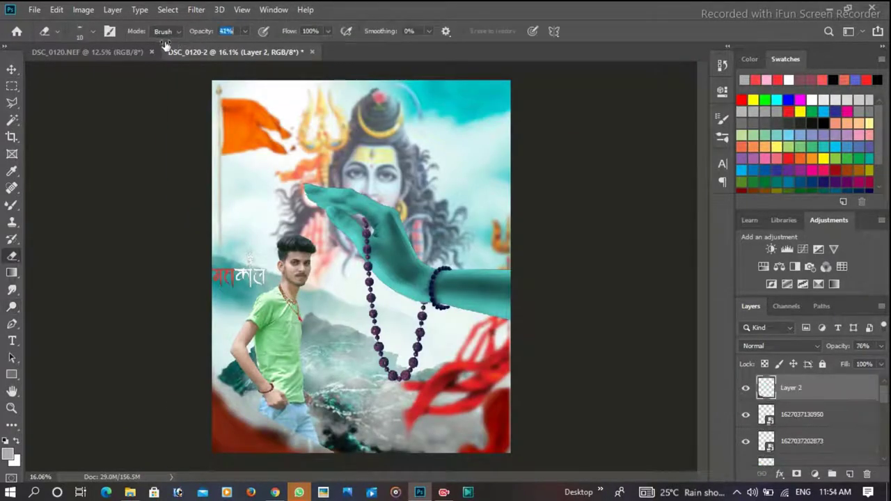
Step: Set the hand layer to 60% opacity, rasterize it and erase the stray teal at the arm's end
scroll(321, 432, up, 5)
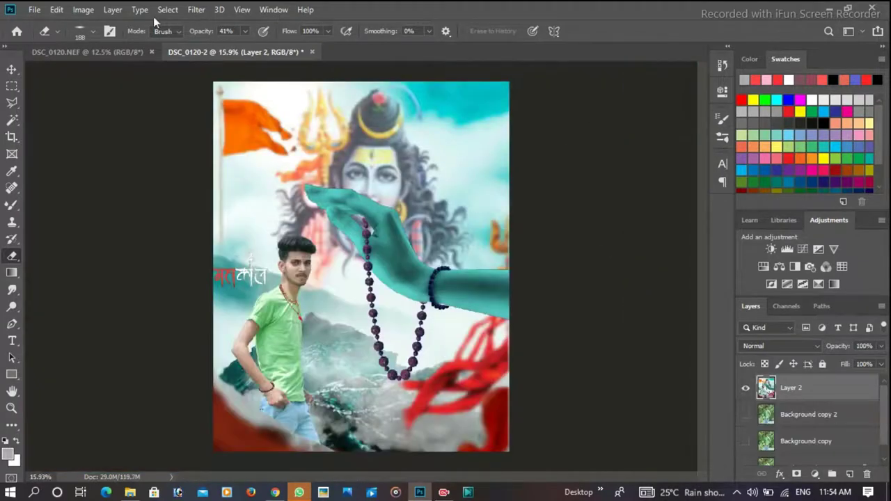
click(196, 10)
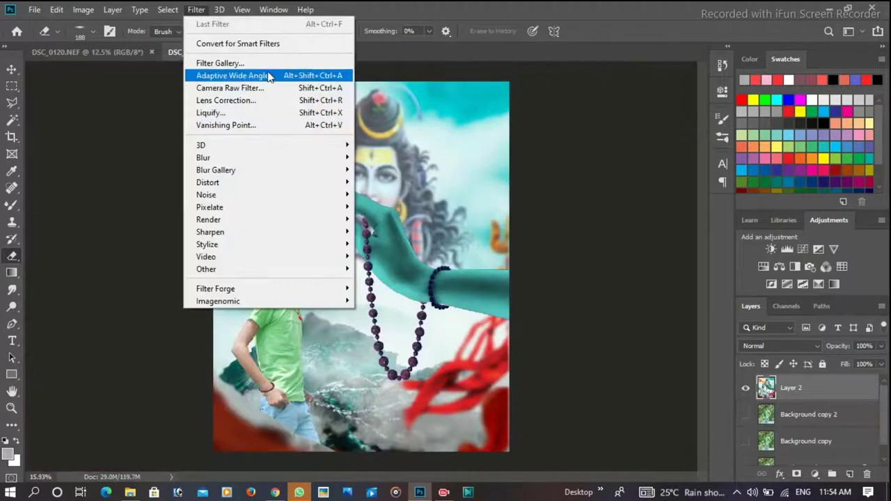
click(262, 87)
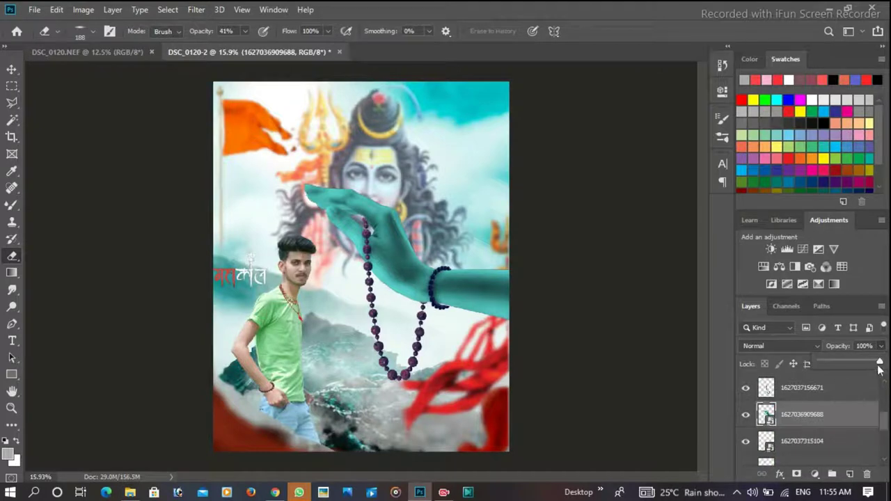
mouse_move(879, 370)
mouse_down()
mouse_move(825, 367)
mouse_move(856, 366)
mouse_up()
scroll(521, 302, up, 2)
scroll(521, 302, up, 2)
click(487, 293)
click(433, 208)
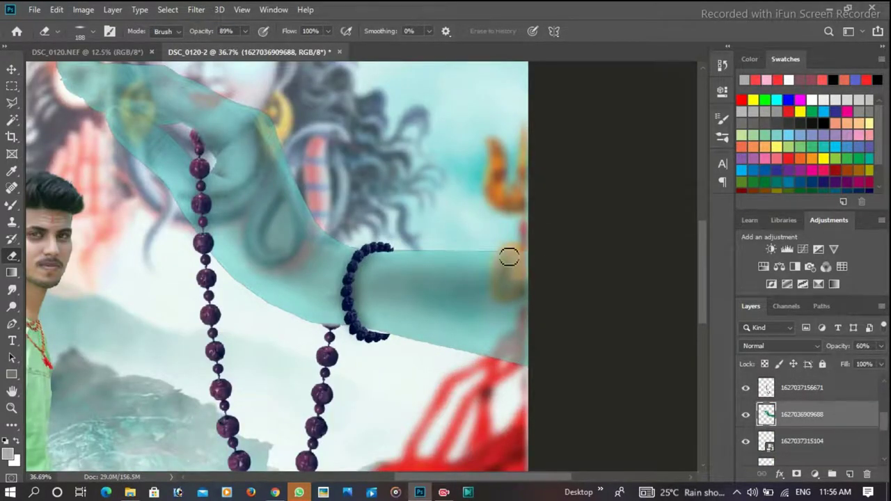
drag(509, 257, 513, 380)
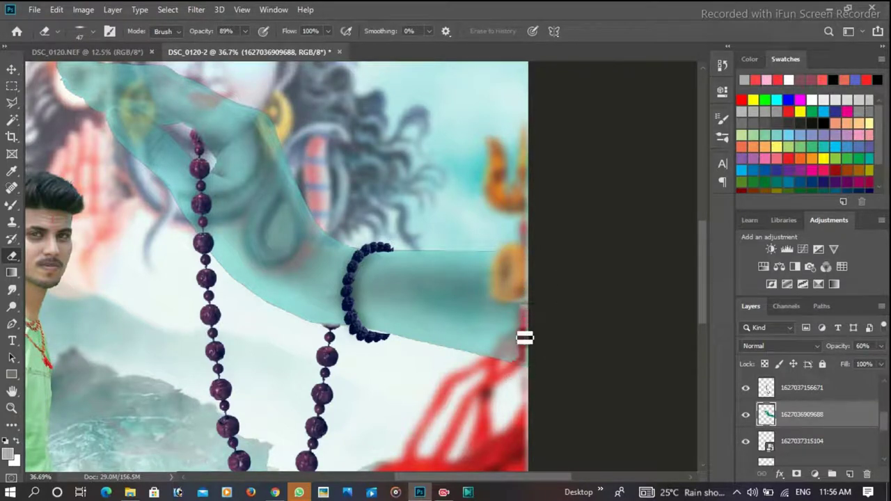
Step: Restore the hand layer to 100% opacity and merge all visible layers
scroll(533, 339, down, 5)
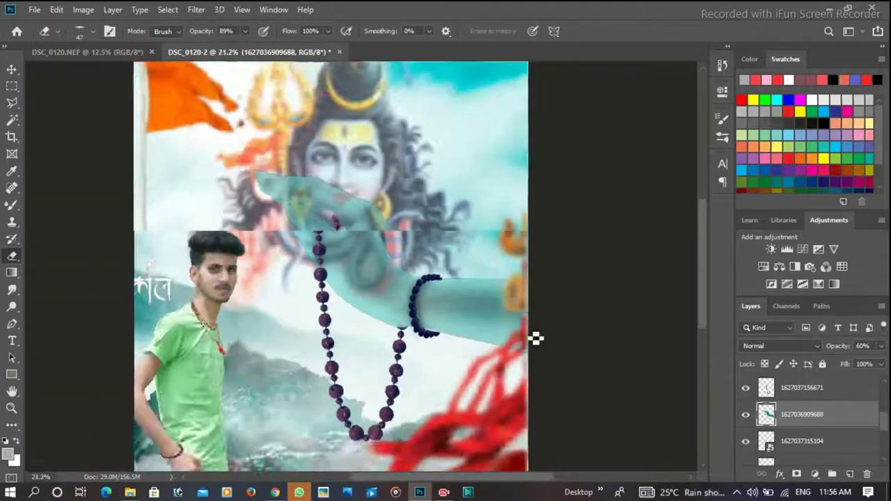
drag(881, 346, 879, 362)
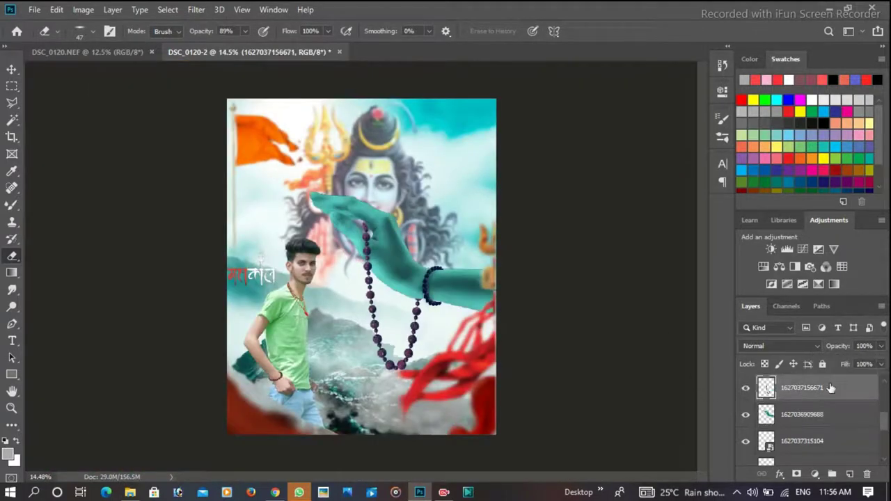
right_click(828, 415)
click(673, 395)
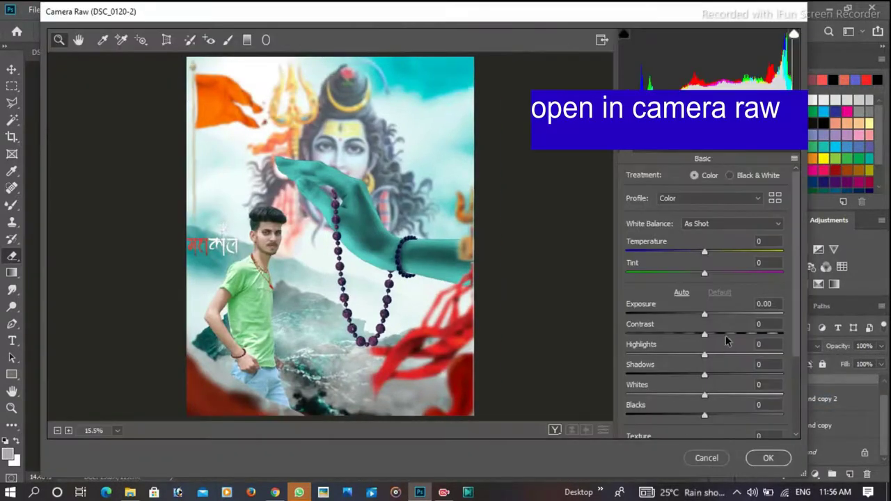
Step: In Camera Raw Basic, lower highlights and whites, lift shadows, and raise blacks to +18
mouse_move(726, 335)
mouse_down()
mouse_move(709, 366)
mouse_move(649, 355)
mouse_up()
mouse_move(704, 375)
mouse_down()
mouse_move(719, 375)
mouse_move(655, 395)
mouse_up()
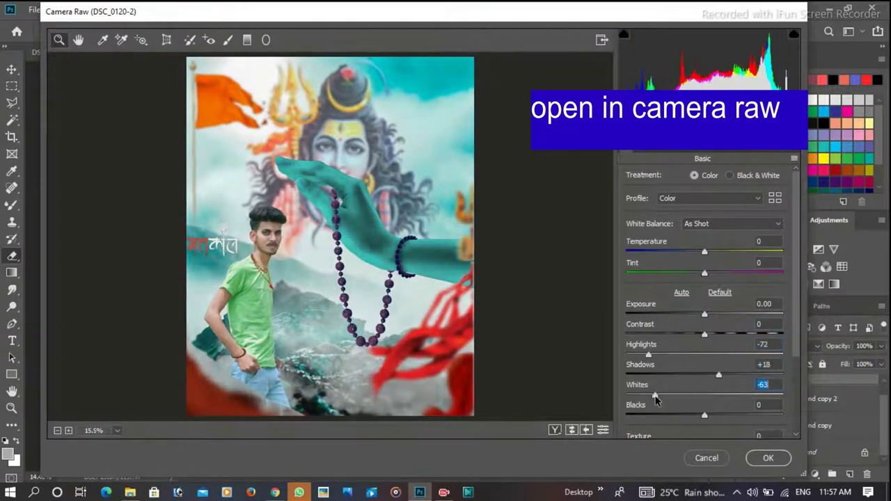
click(720, 415)
scroll(717, 390, down, 3)
drag(705, 357, 720, 357)
Step: Adjust HSL: oranges luminance +53, aquas saturation -22, boosted blues, and reds saturation +42
click(674, 144)
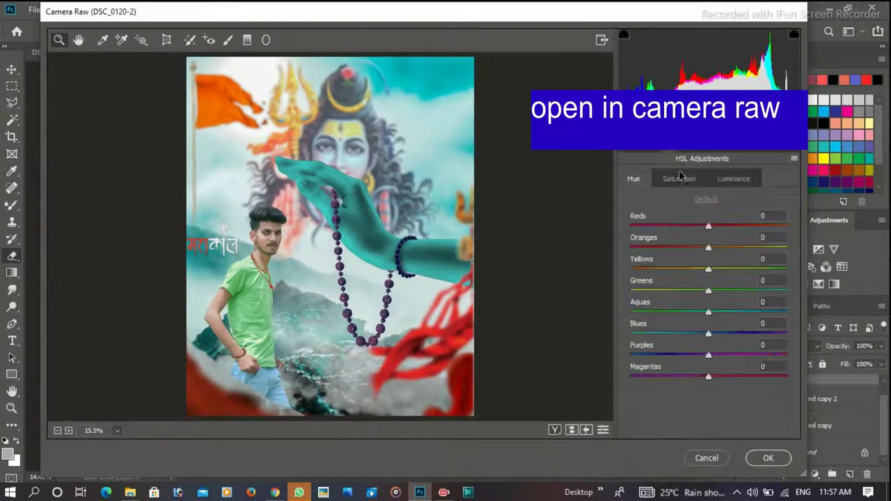
click(734, 178)
drag(738, 248, 750, 249)
click(679, 179)
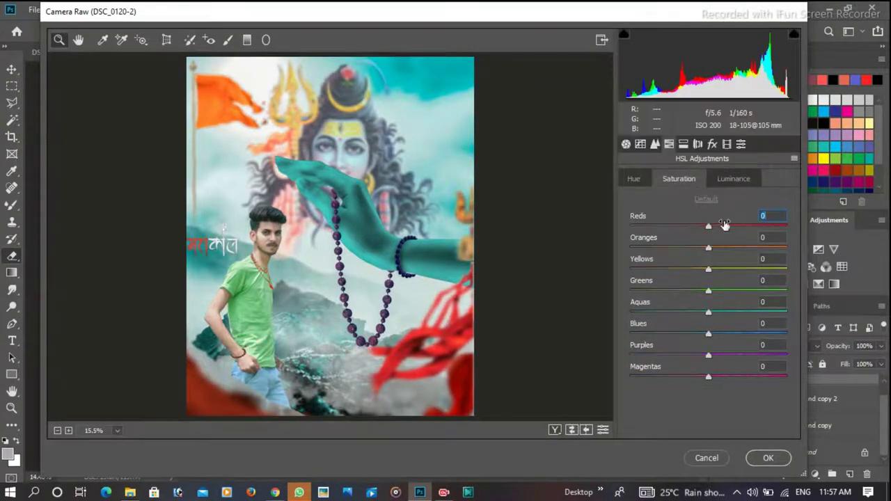
mouse_move(708, 313)
mouse_down()
mouse_move(653, 334)
mouse_move(786, 344)
mouse_move(743, 348)
mouse_up()
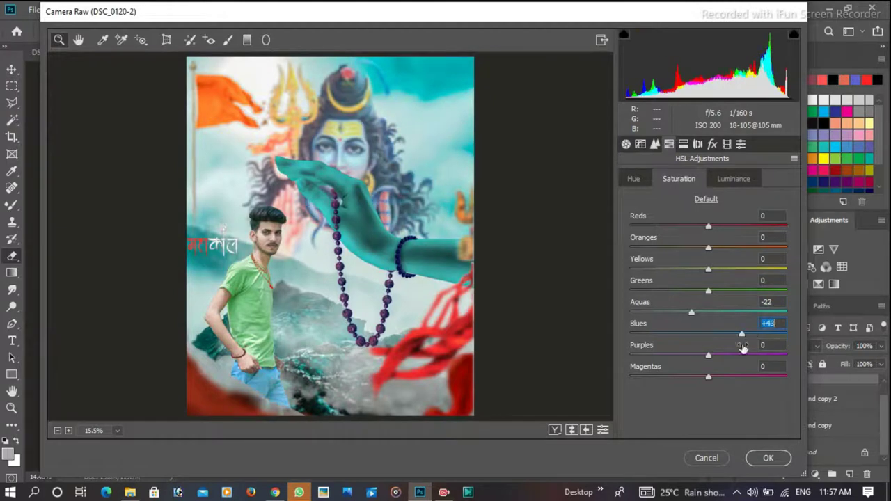
click(741, 227)
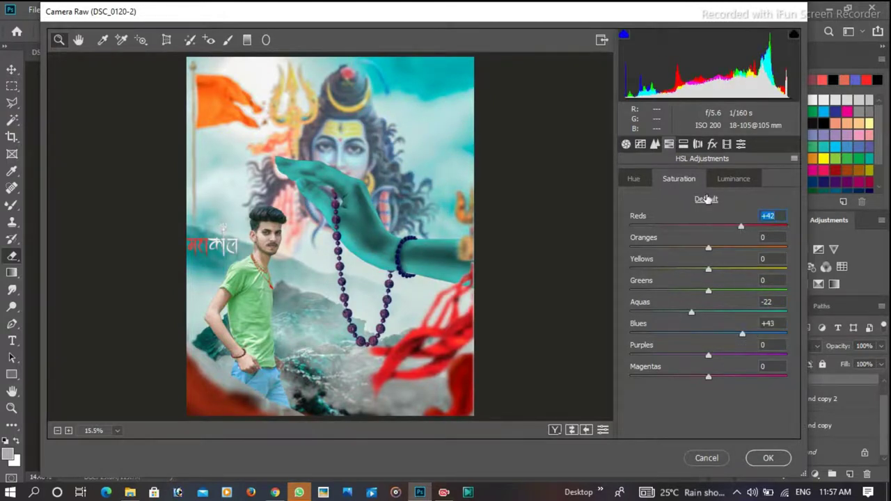
Step: Add a -14 darkening vignette and raise luminance noise reduction
click(712, 144)
mouse_move(708, 314)
mouse_down()
mouse_move(697, 314)
mouse_move(697, 337)
mouse_up()
click(655, 144)
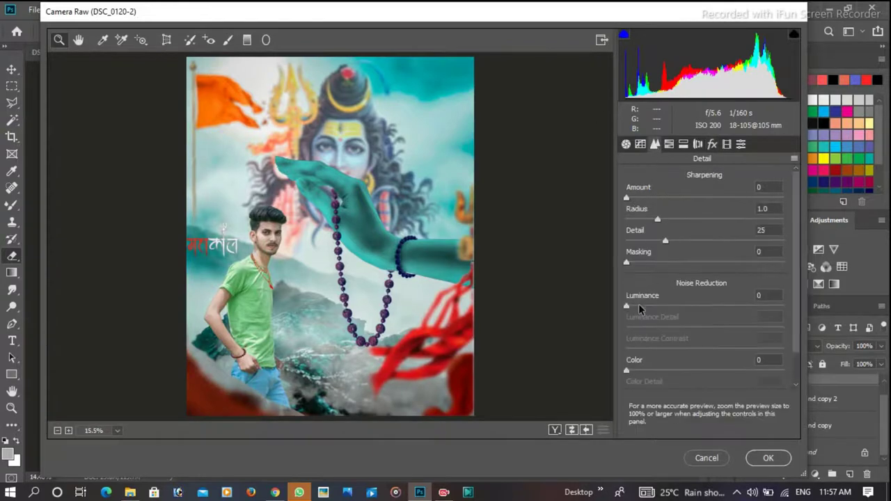
drag(641, 310, 649, 307)
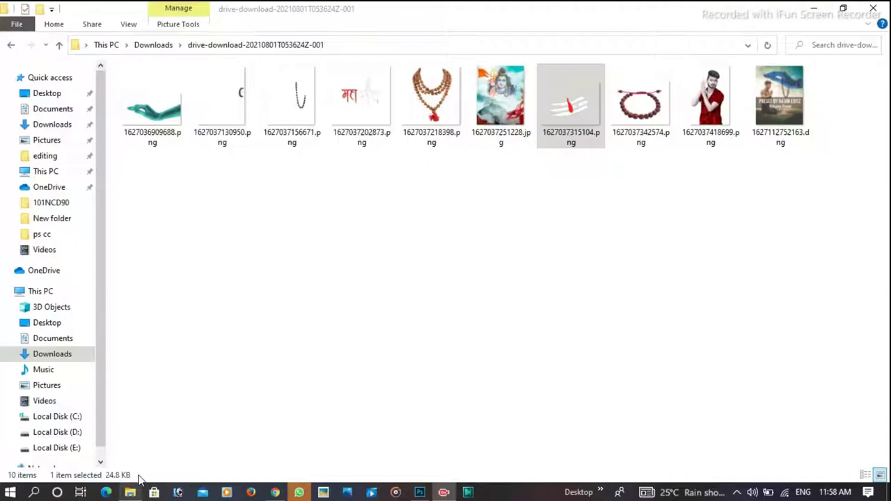
Step: Place the studio logo PNG from Downloads, scaled down at the poster's upper right
click(153, 45)
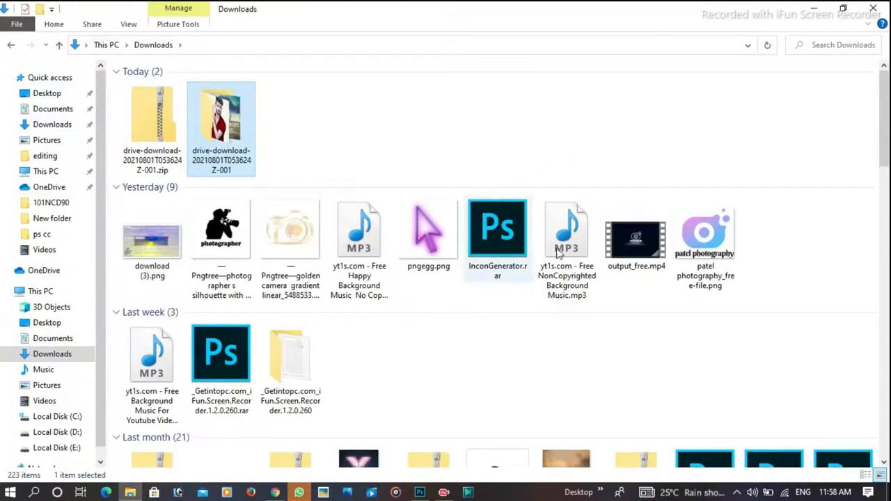
drag(706, 236, 362, 265)
mouse_move(420, 218)
mouse_down()
mouse_move(388, 230)
mouse_move(465, 182)
mouse_up()
key(Return)
key(e)
Step: Quick Export the poster as PNG into the ps cc folder on Local Disk (D:)
click(34, 10)
mouse_move(48, 187)
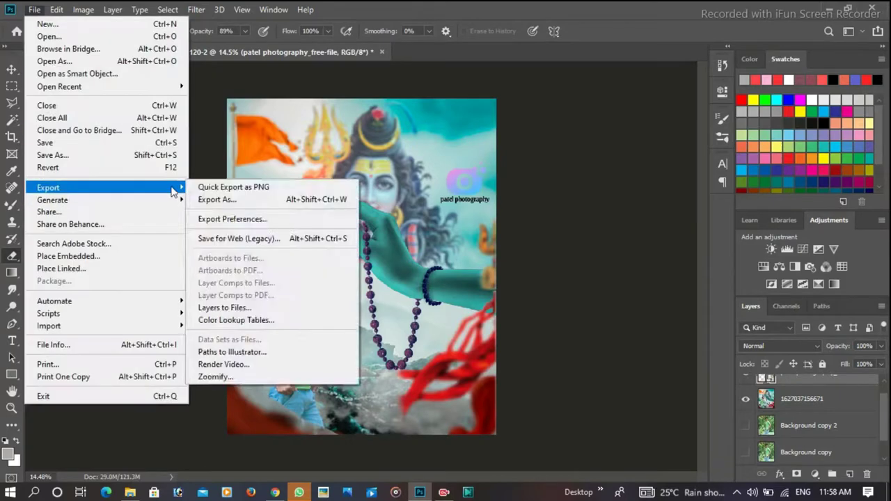
click(189, 185)
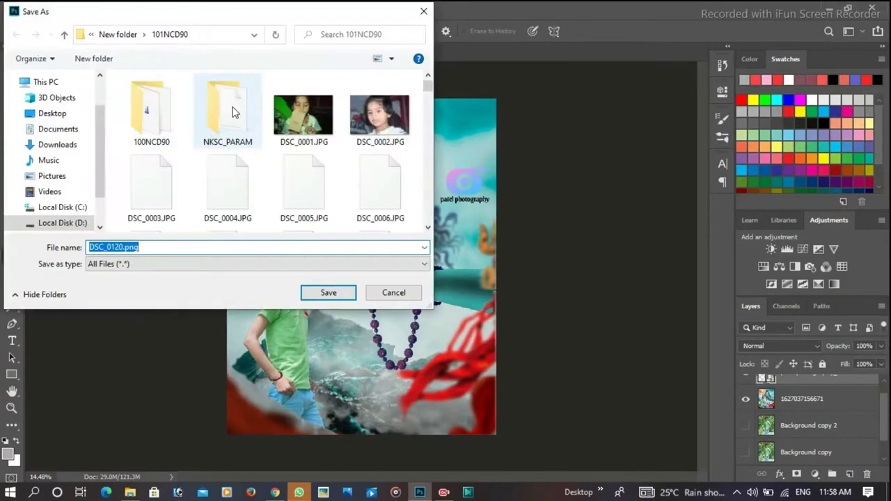
click(62, 223)
double_click(239, 120)
double_click(344, 94)
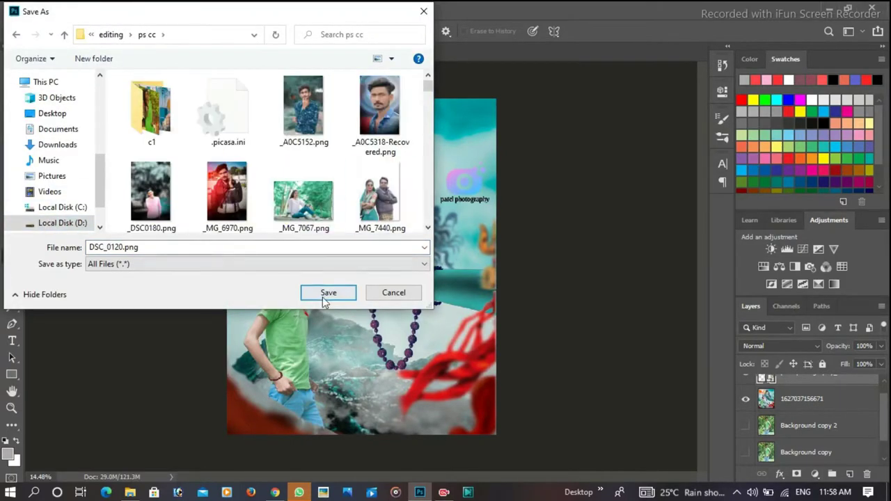